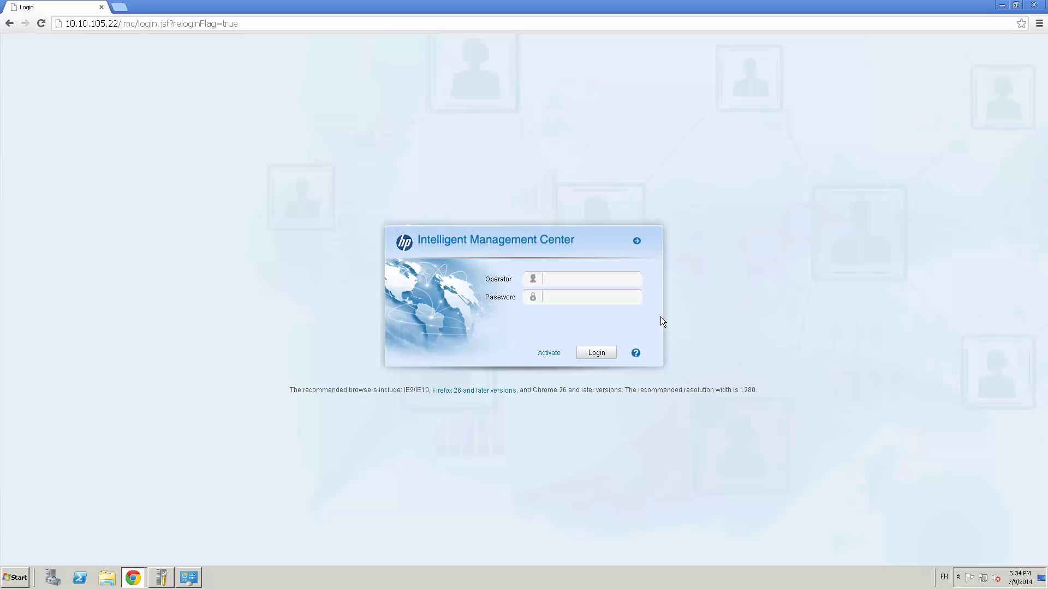
- Log into HP IMC with the admin operator account and its password
left_click(561, 277)
type("admin")
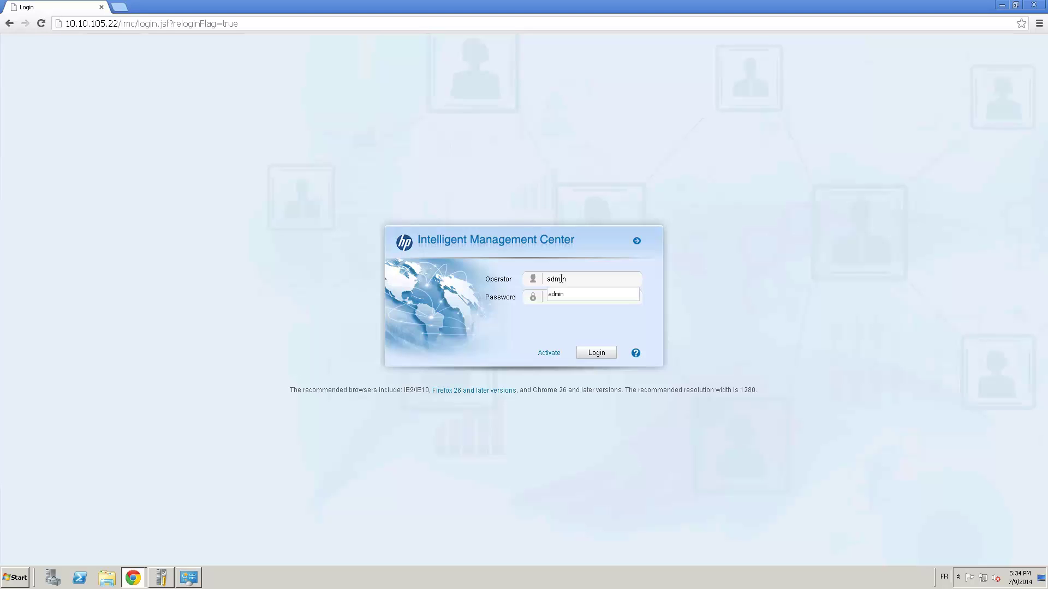
key("Tab")
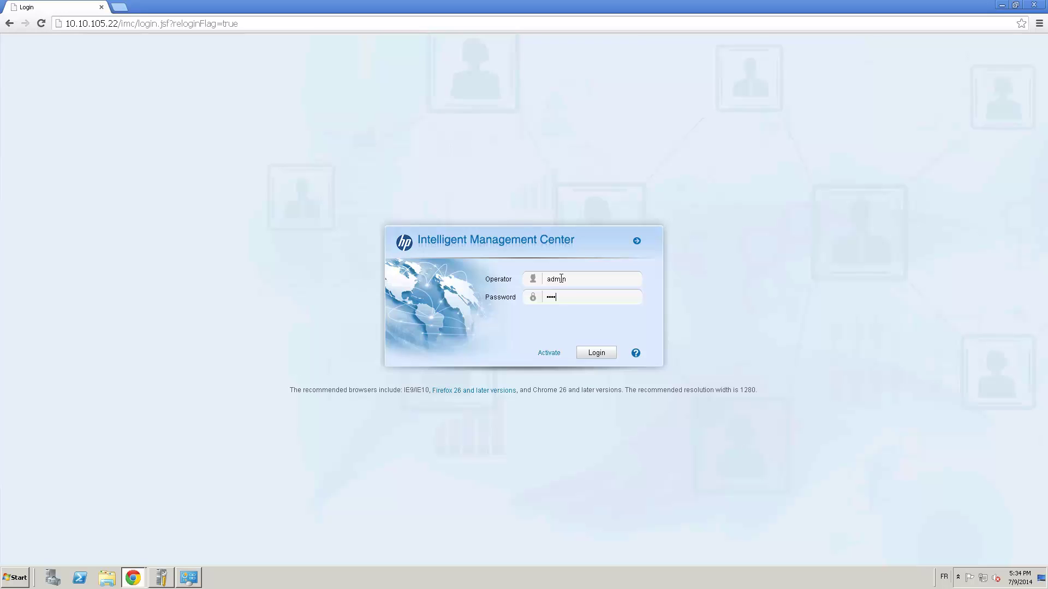
key("Return")
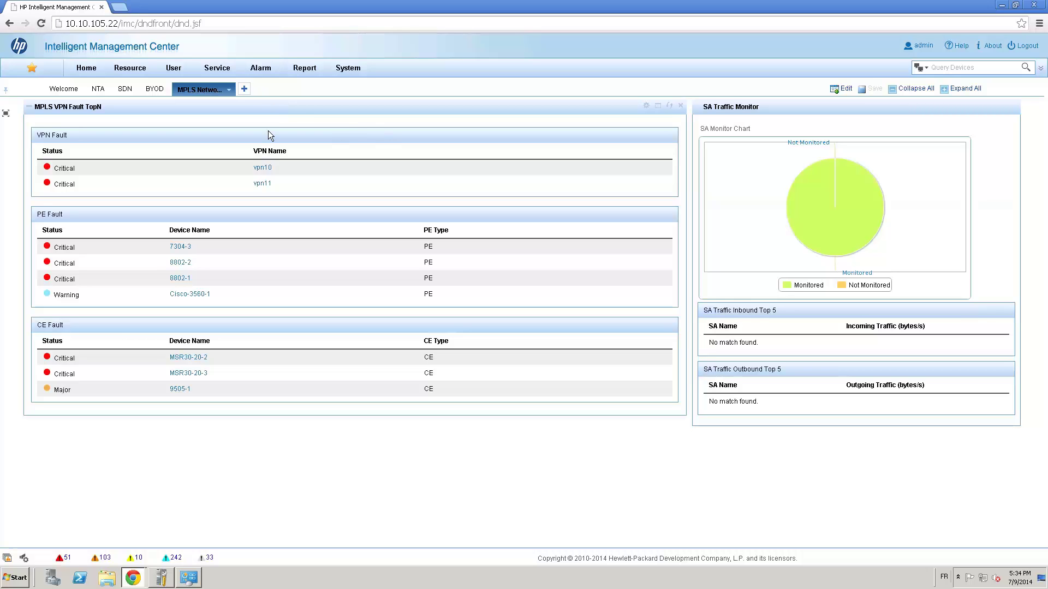
- Go to Service > VLAN Management > VLAN Devices and scroll through the device table
left_click(219, 70)
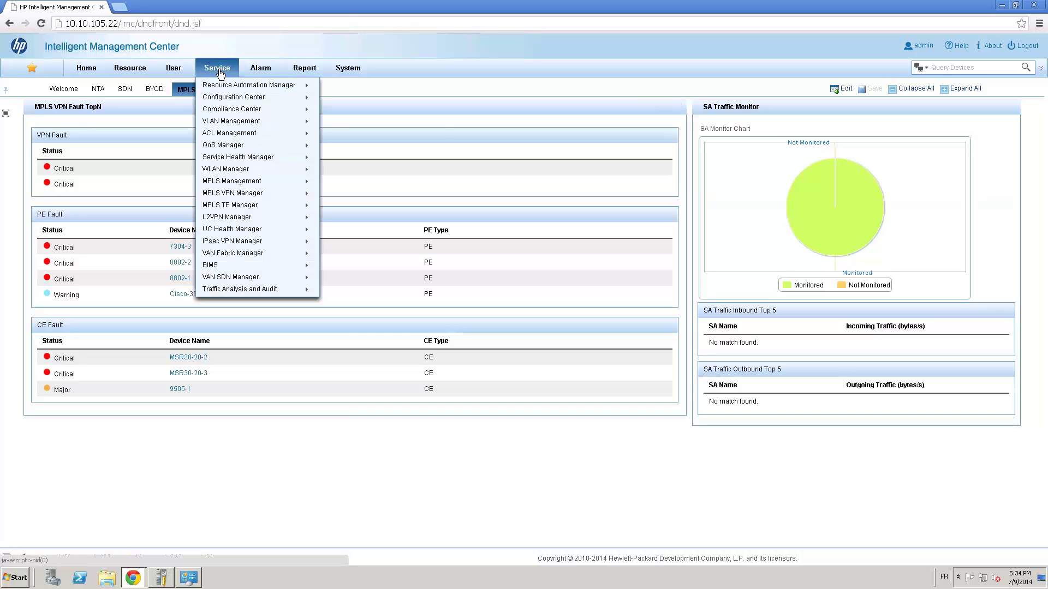
mouse_move(241, 126)
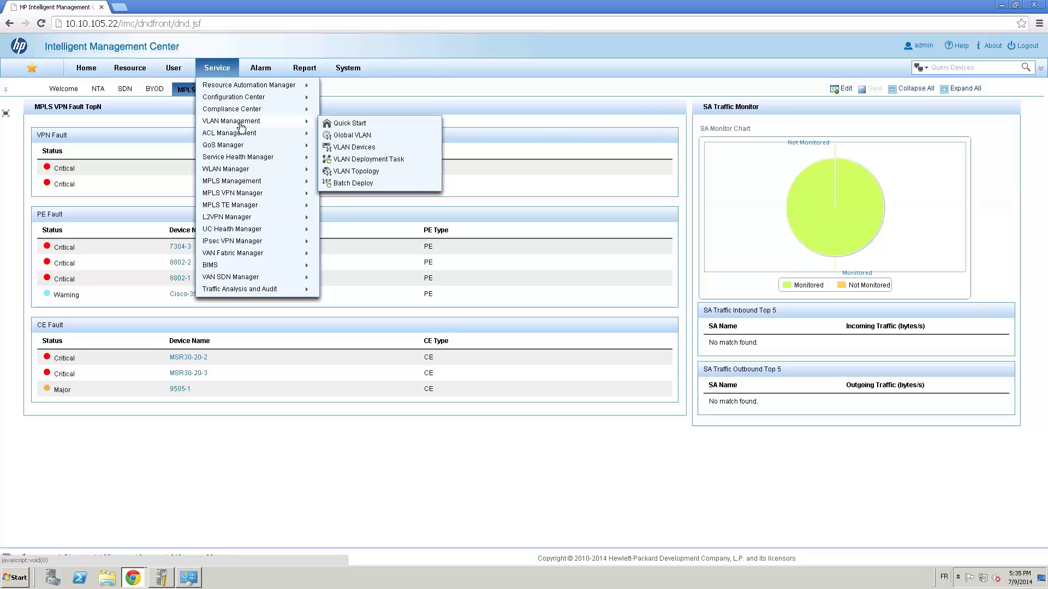
left_click(364, 151)
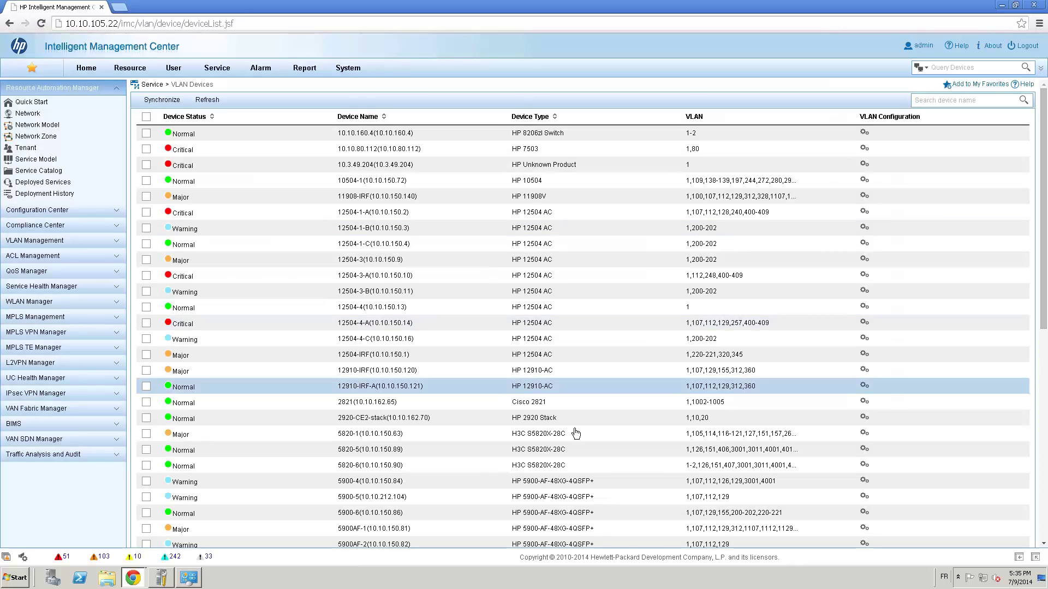
scroll(429, 502, "down", 1)
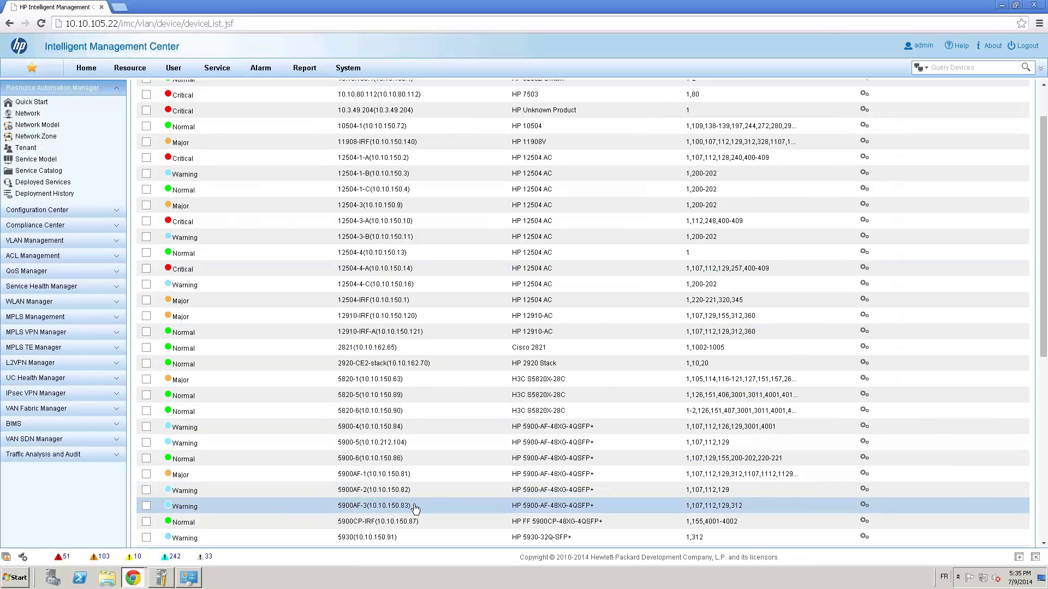
- Show switch 5900AF-3's access ports and their PVIDs from its VLAN configuration
left_click(864, 505)
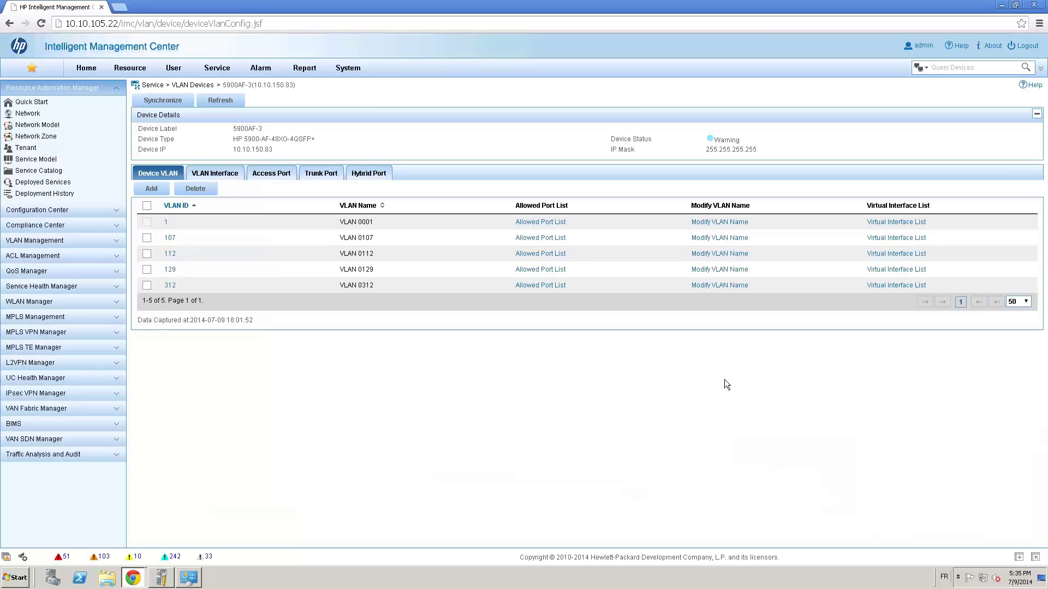
left_click(213, 176)
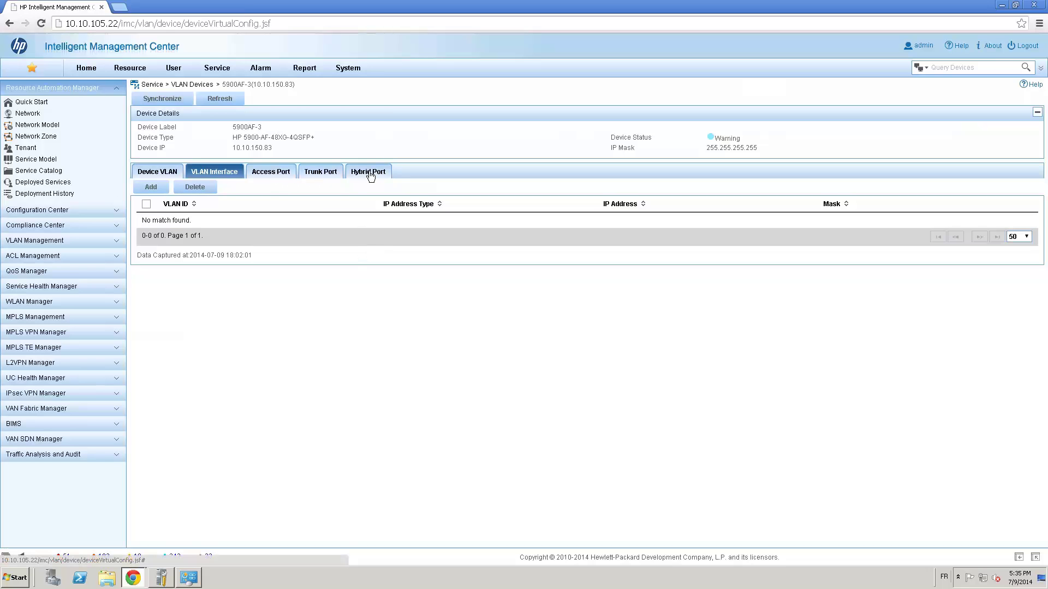
left_click(281, 173)
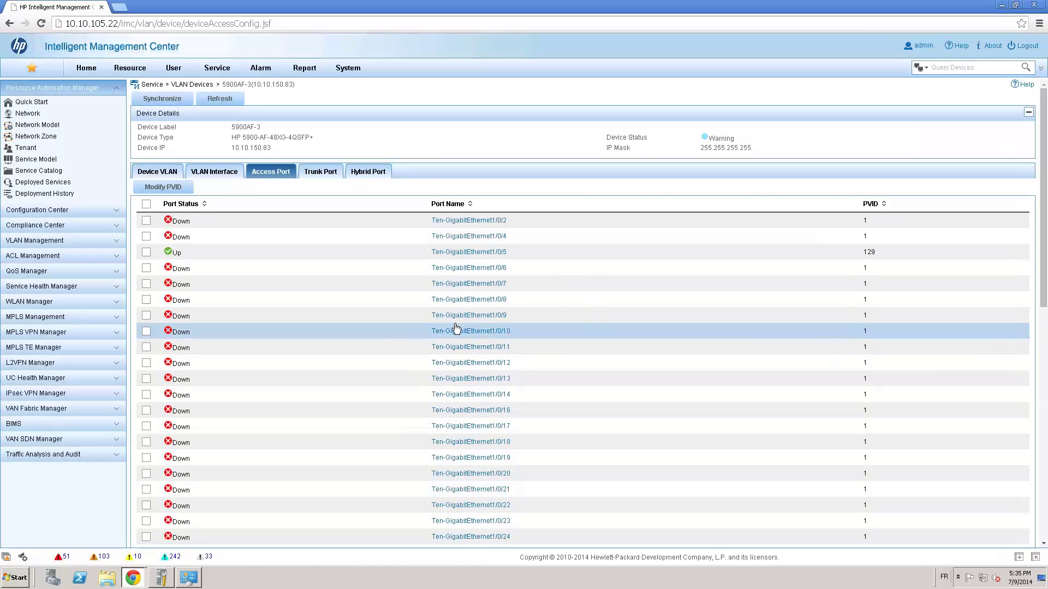
- Set the PVID of ports Ten-GigabitEthernet1/0/8 and 1/0/9 to VLAN 107
left_click(146, 299)
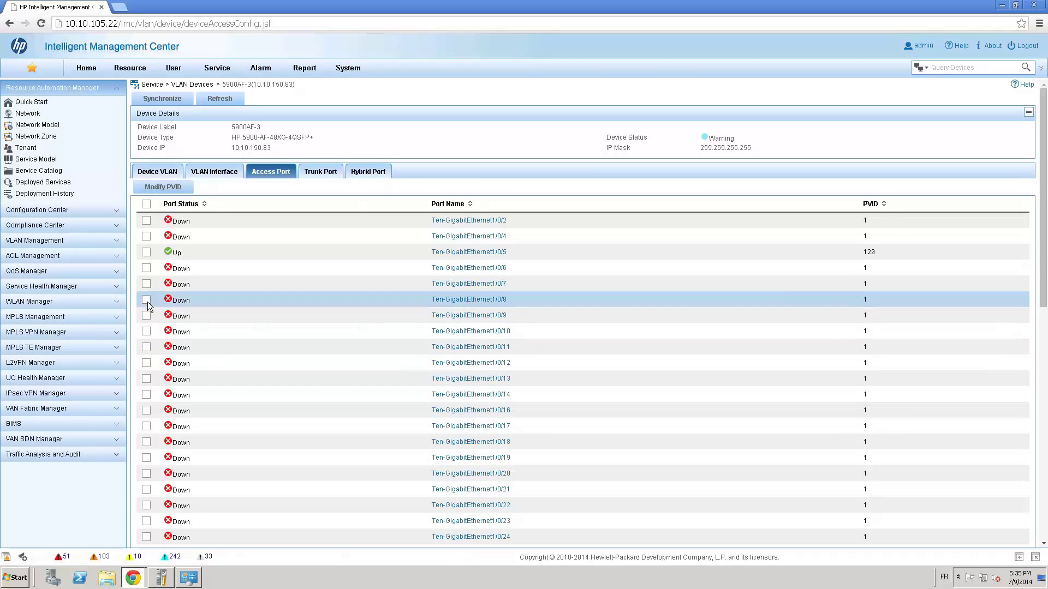
left_click(146, 315)
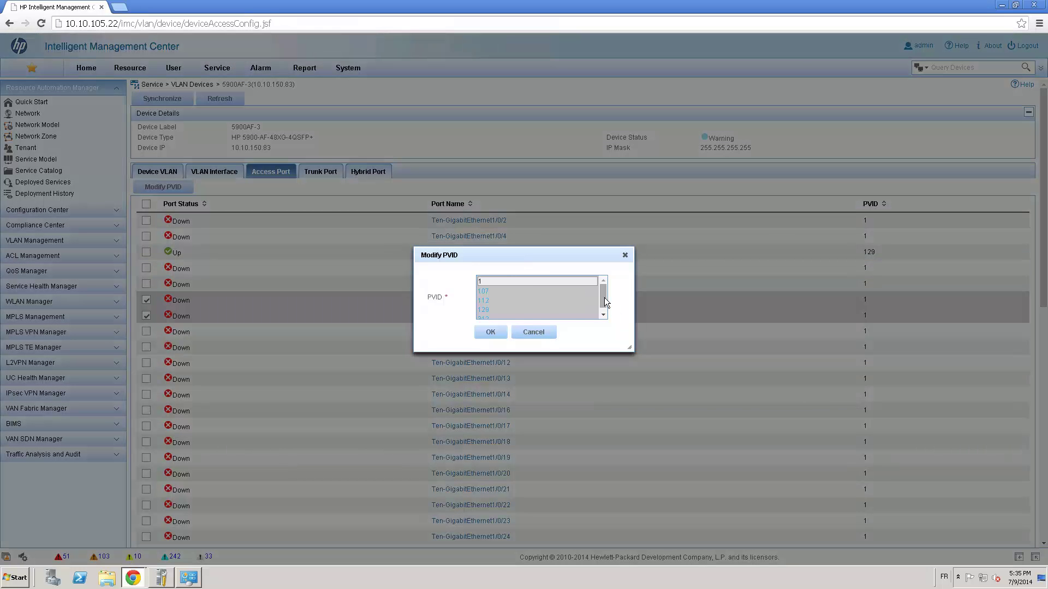
left_click(603, 314)
left_click(484, 287)
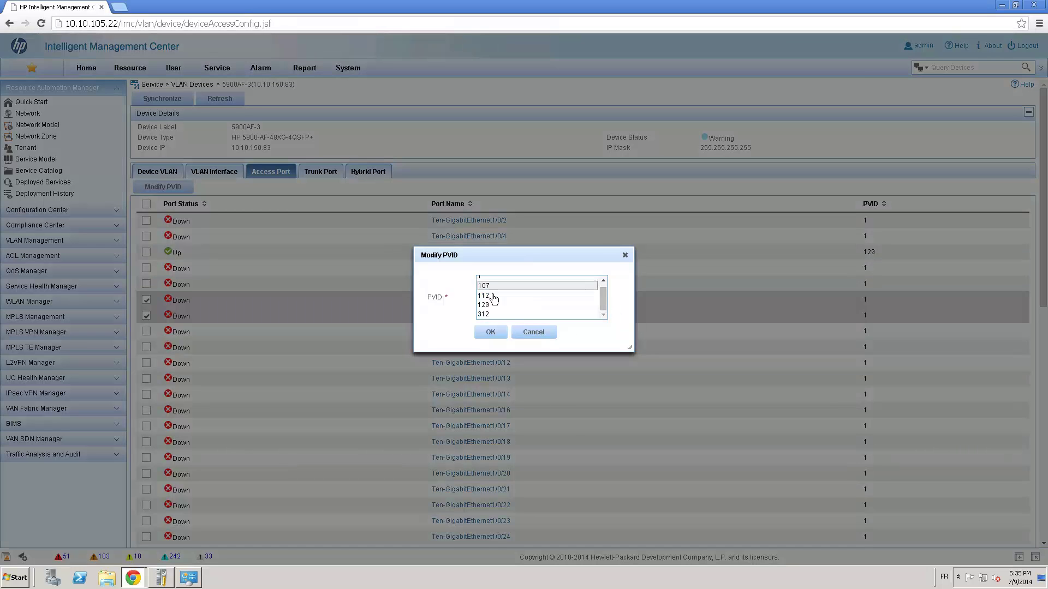
left_click(493, 339)
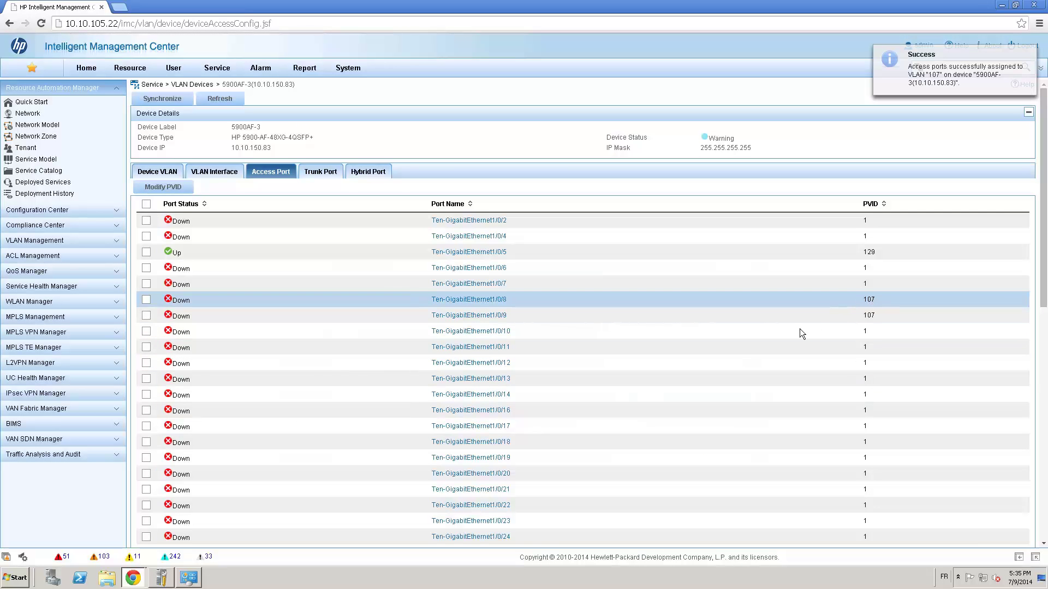
- Return ports Ten-GigabitEthernet1/0/8 and 1/0/9 to PVID VLAN 1
left_click(146, 300)
left_click(147, 316)
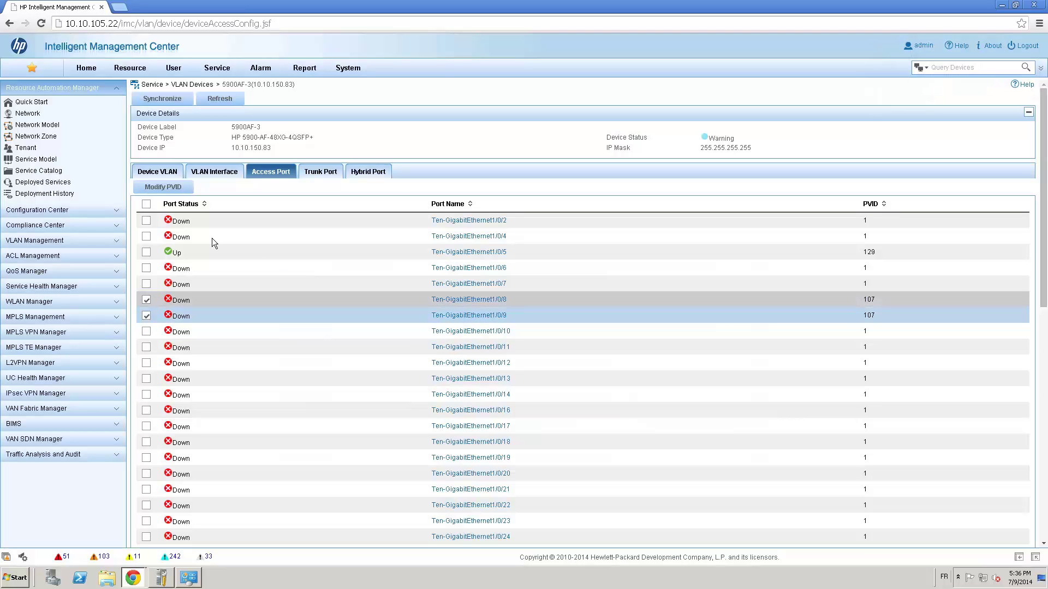
left_click(172, 189)
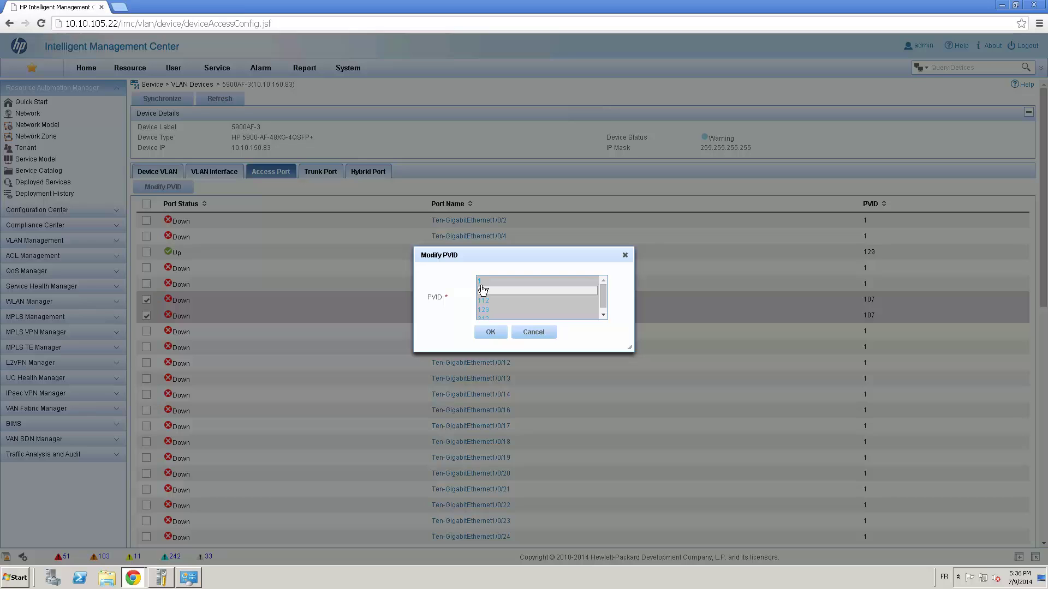
left_click(491, 282)
left_click(488, 333)
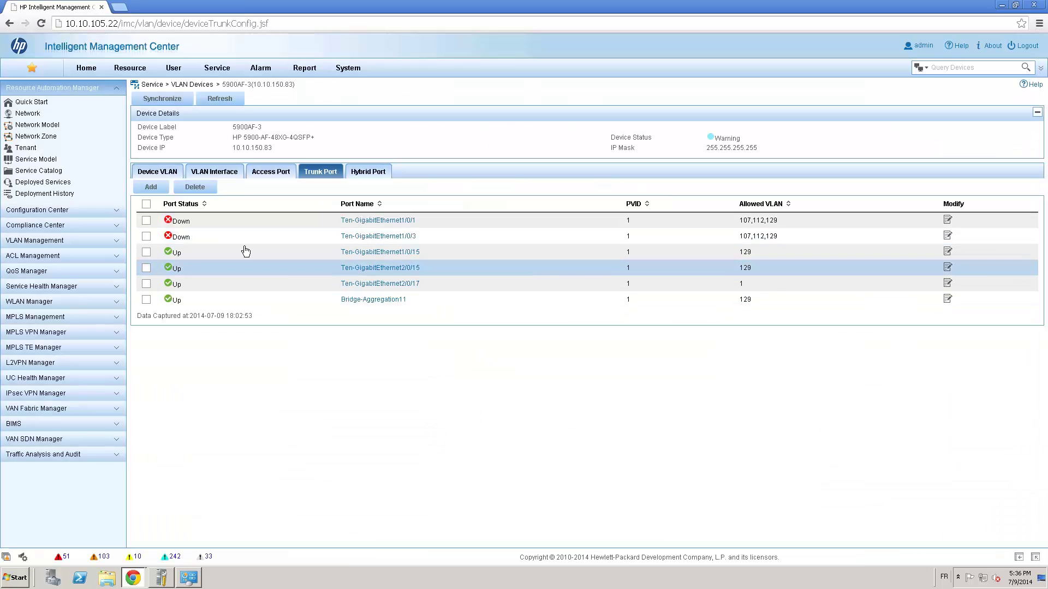
left_click(146, 221)
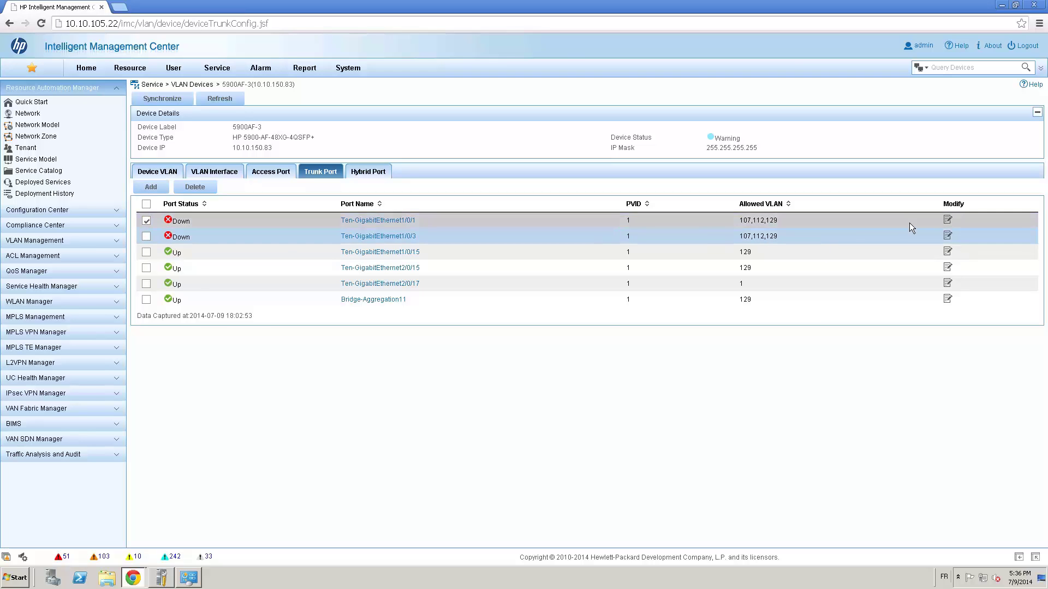
left_click(948, 223)
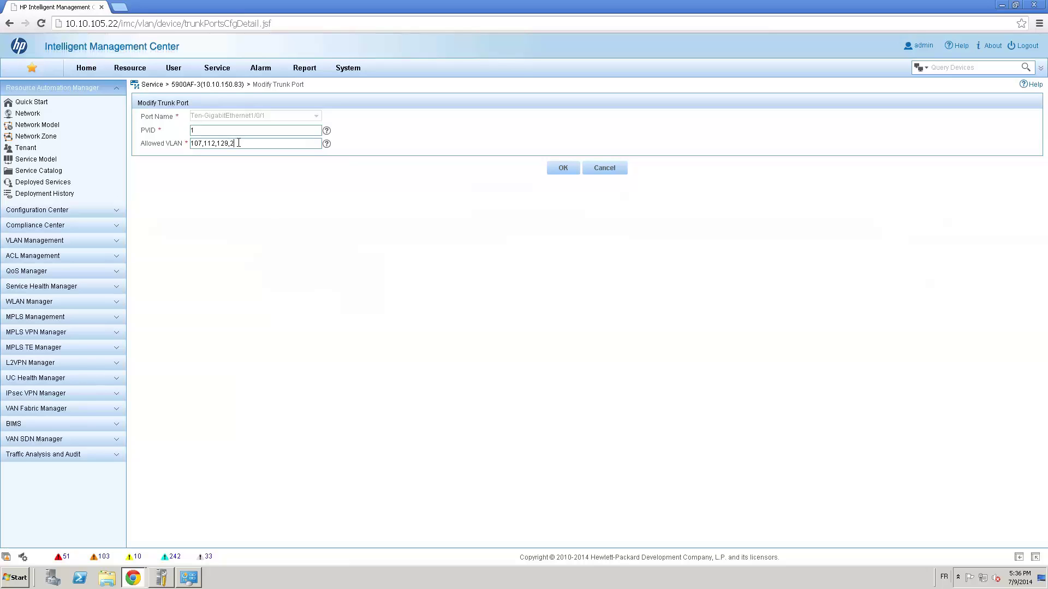
type("45")
left_click(607, 174)
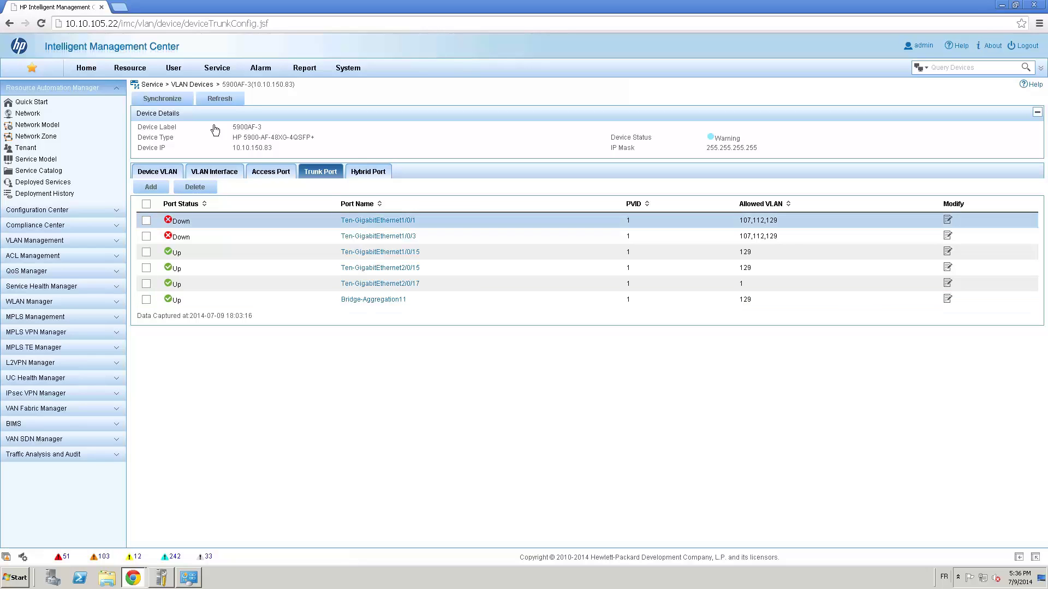
- Open the Lab Grenoble map from the Custom Topology list
mouse_move(127, 69)
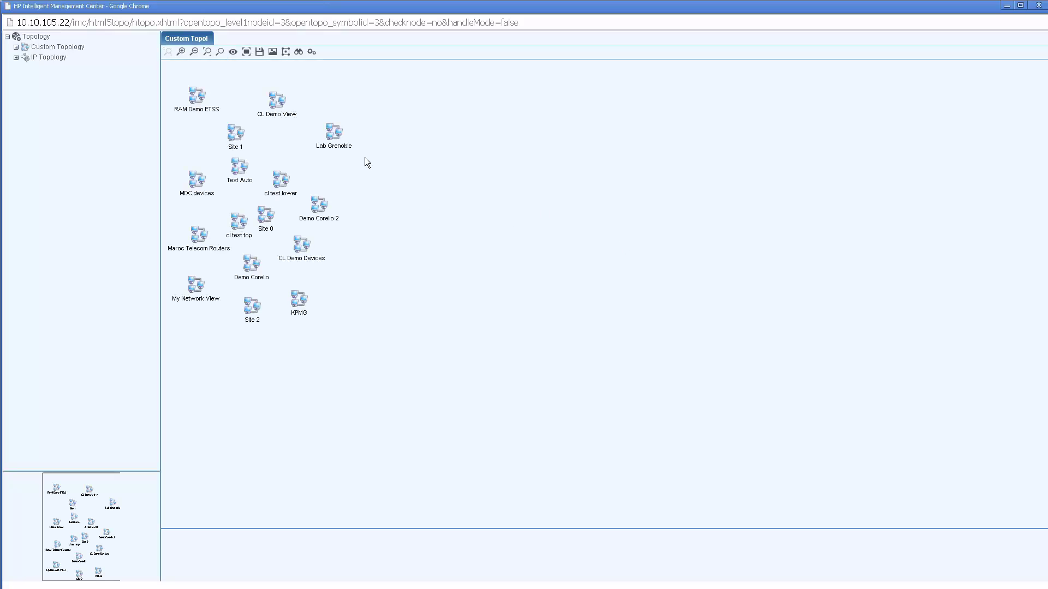
double_click(330, 131)
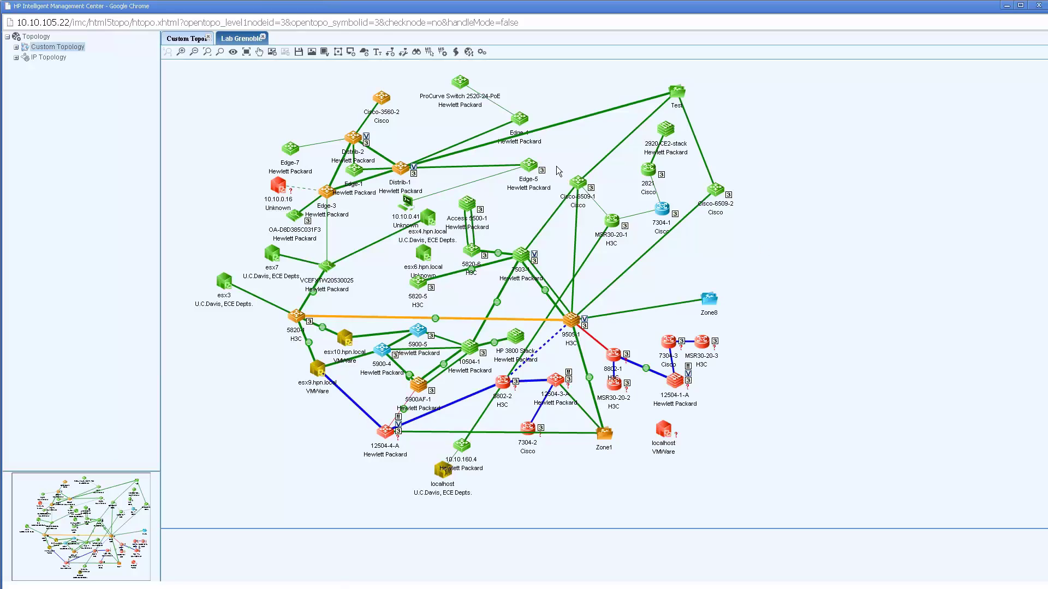
- Highlight VLAN 1000's members on the Lab Grenoble map using the VLAN list
left_click(470, 53)
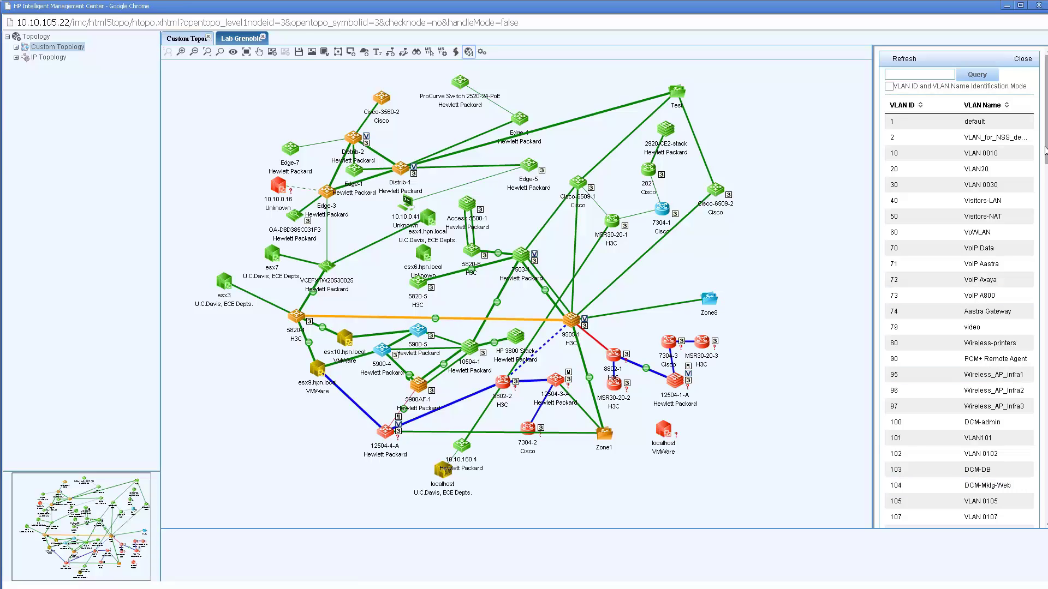
left_click_drag(1045, 150, 1046, 481)
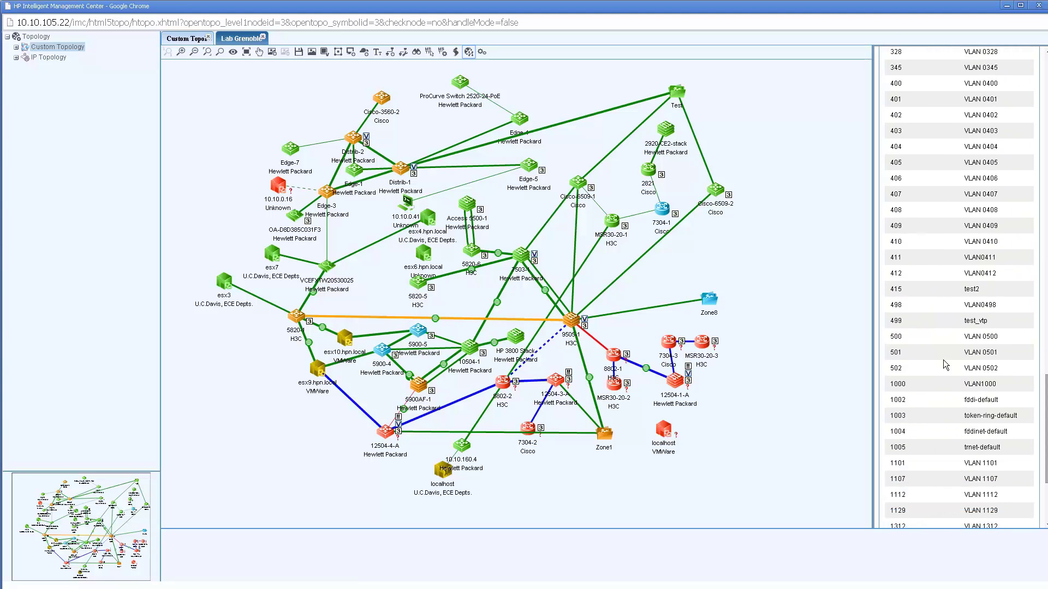
left_click(932, 386)
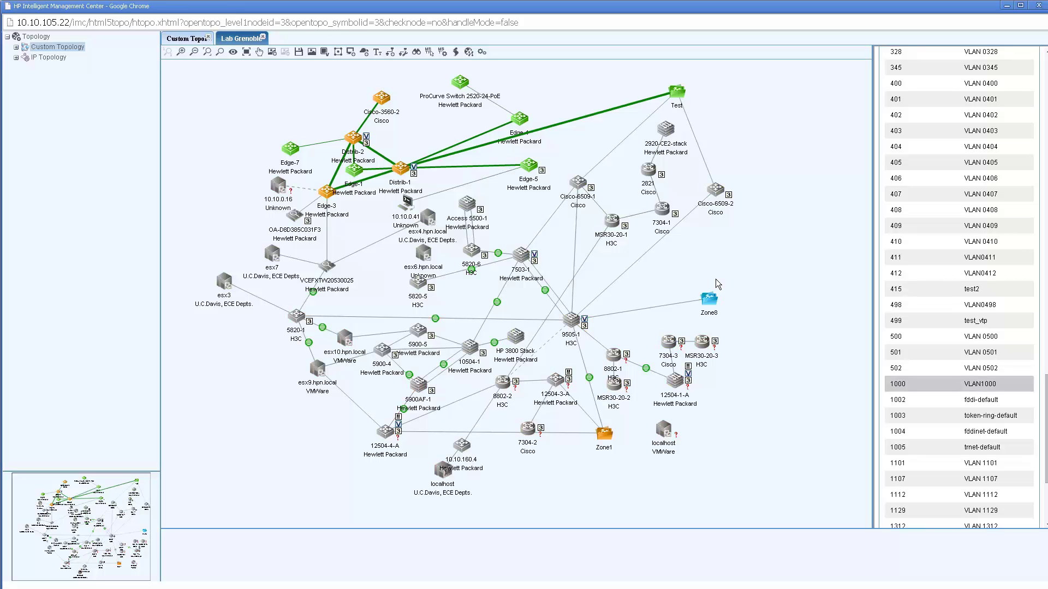
- Highlight VLAN test2 and view the details of Cisco-3560-2 and Distrib-2
left_click(965, 295)
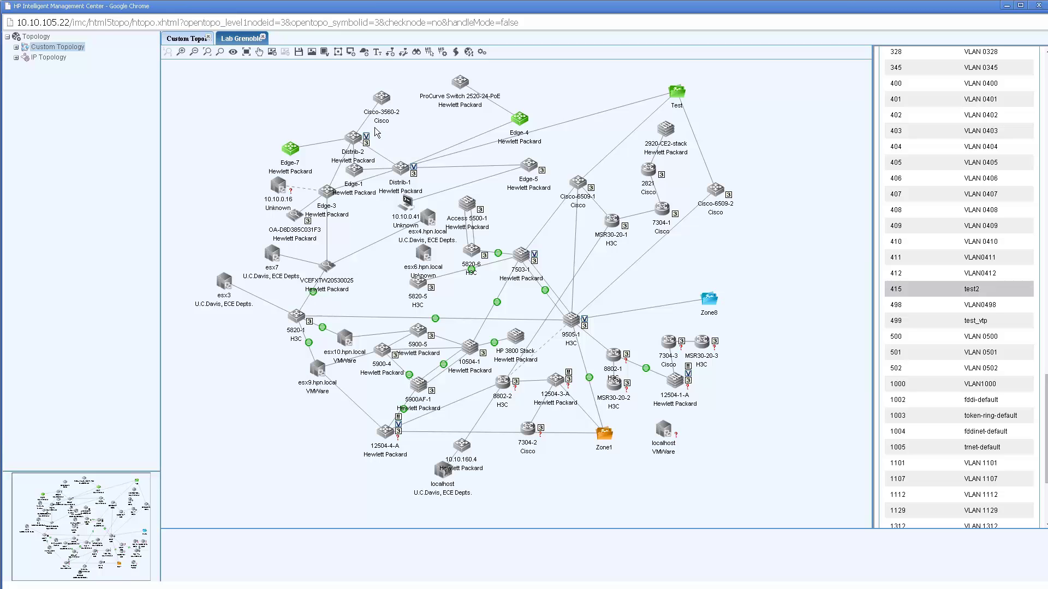
left_click(382, 99)
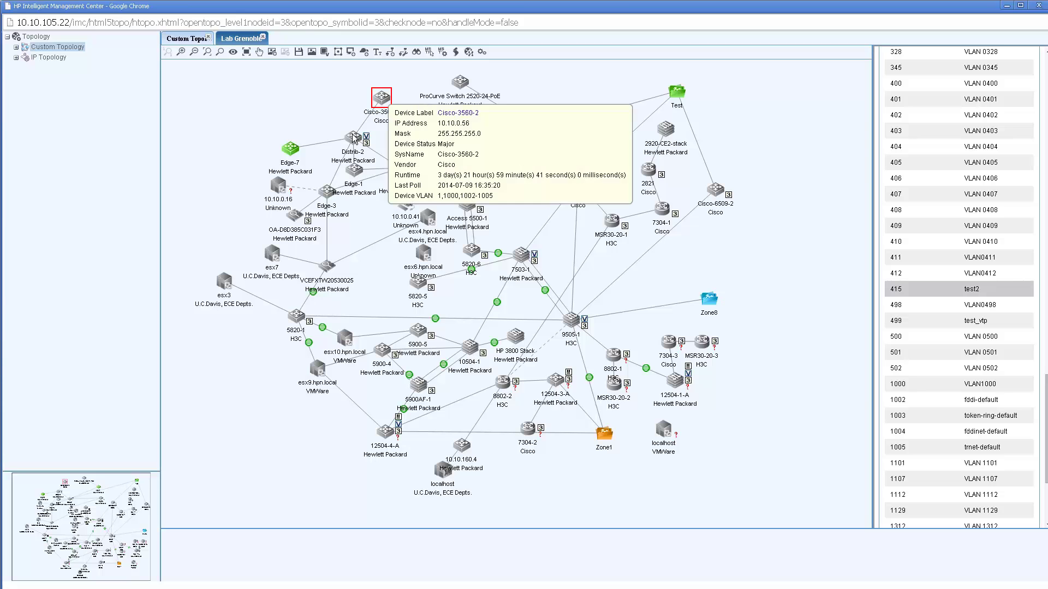
left_click(353, 137)
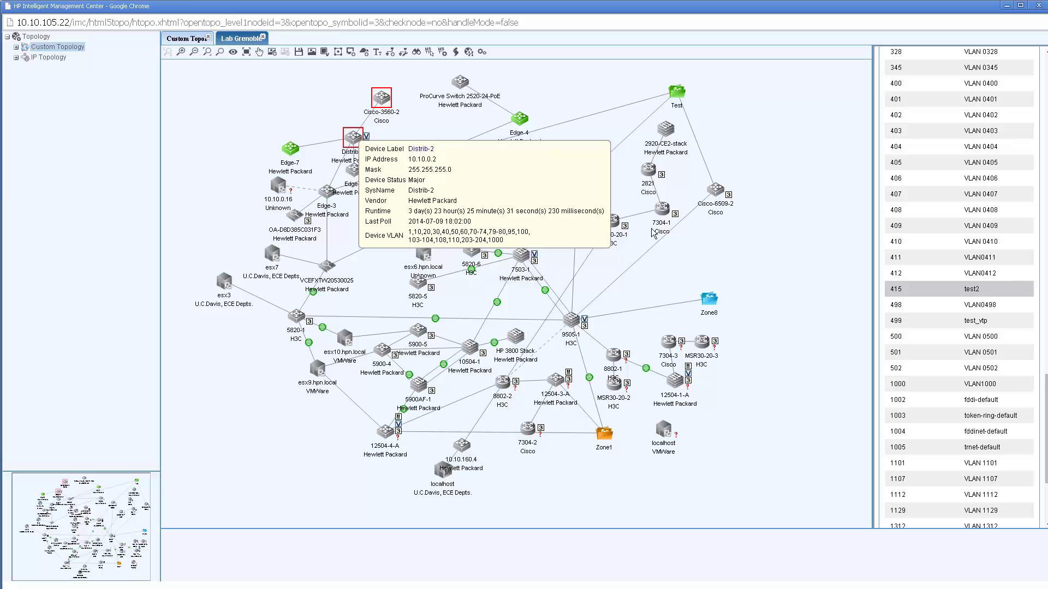
- Multi-select Access 5500-1, Distrib-2 and Cisco-3560-2 on the map
left_click(467, 204)
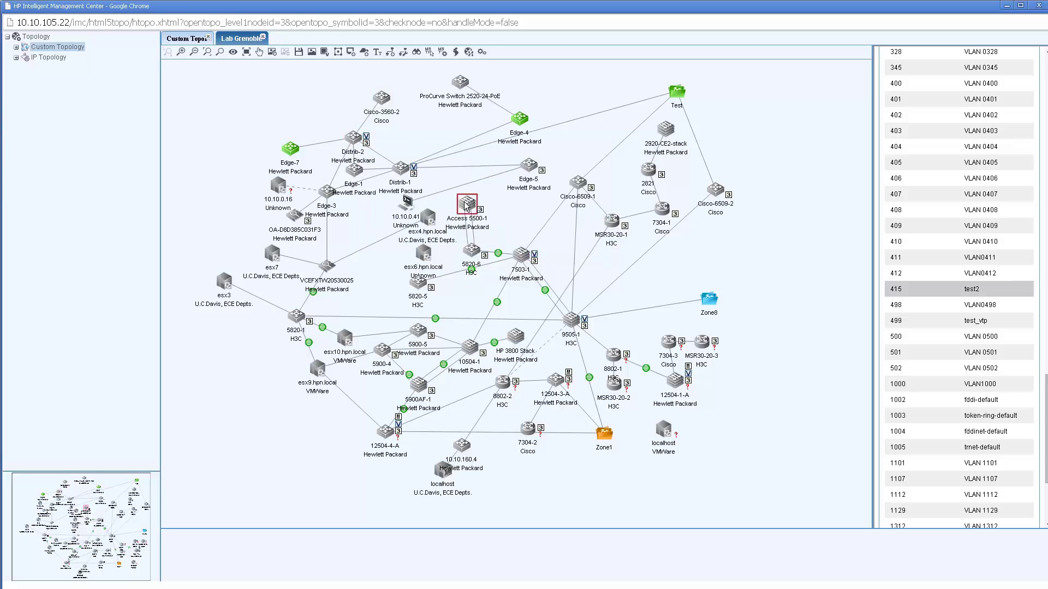
left_click(351, 139, "ctrl")
left_click(381, 108, "ctrl")
- Add Cisco-3560-2, Distrib-2 and Access 5500-1 to VLAN 415 (test2) from the context menu
right_click(383, 102)
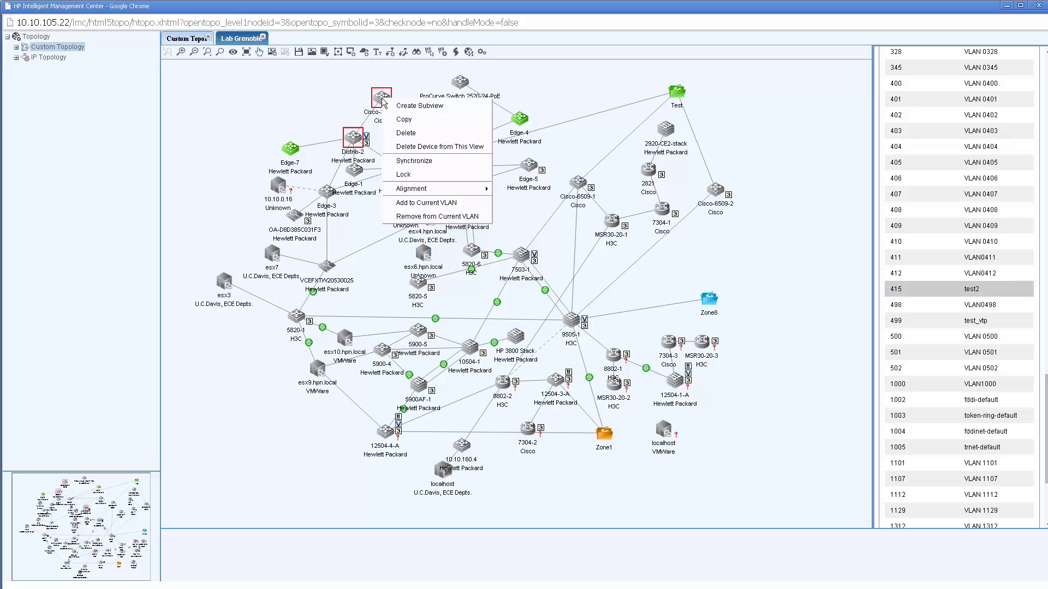
left_click(425, 204)
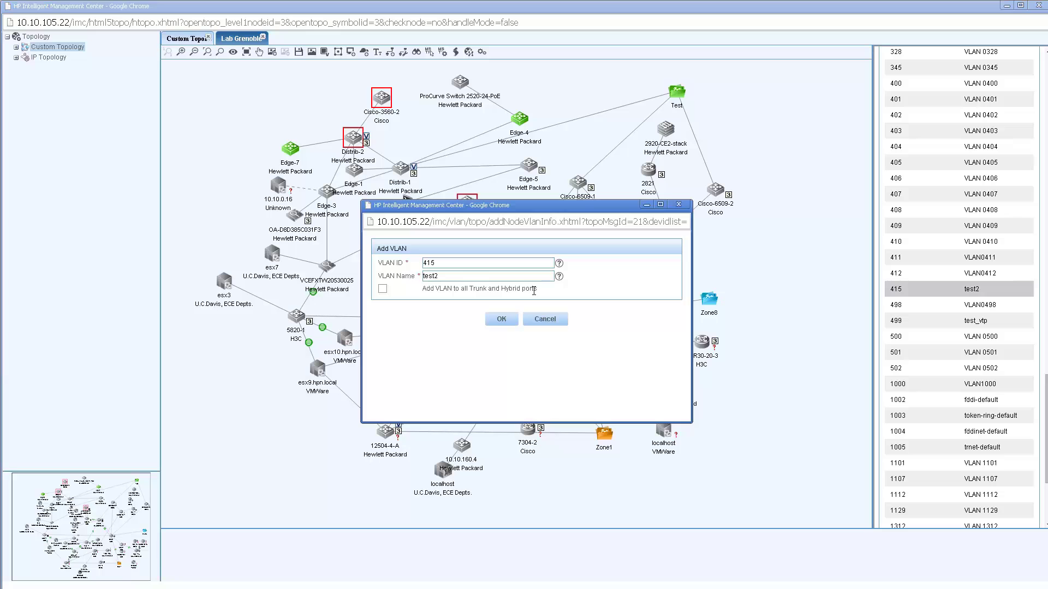
left_click(500, 323)
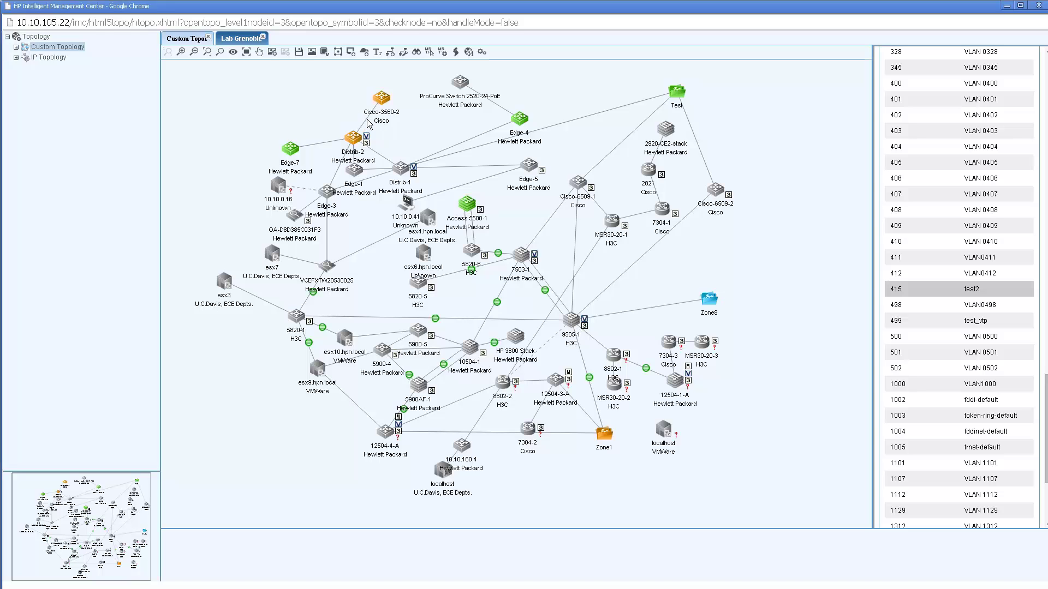
- Add the Distrib-2–Cisco-3560-2 link to VLAN 415 via its context menu
mouse_move(369, 124)
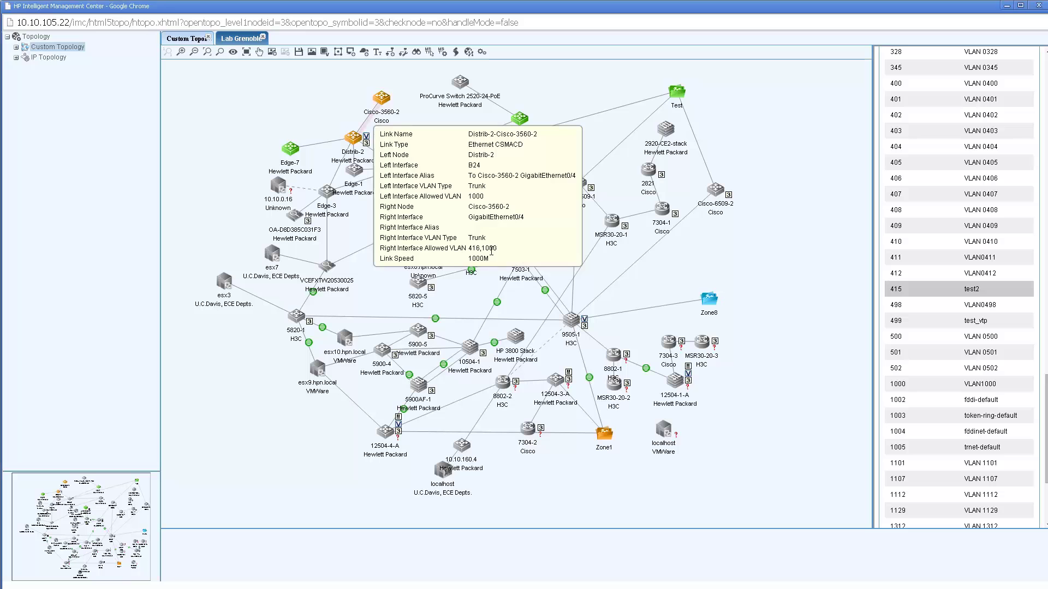
right_click(367, 124)
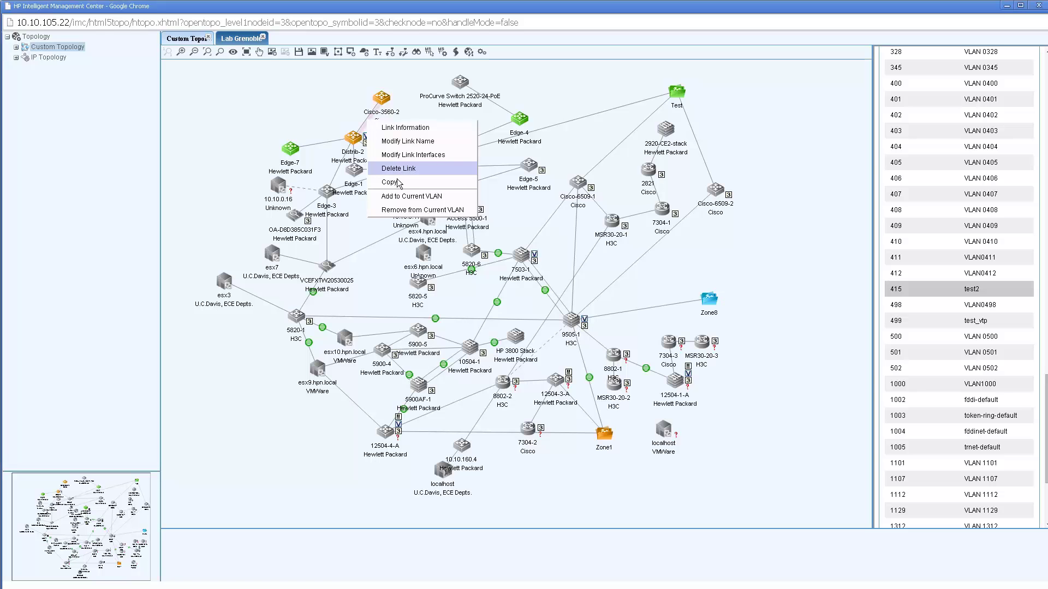
left_click(407, 198)
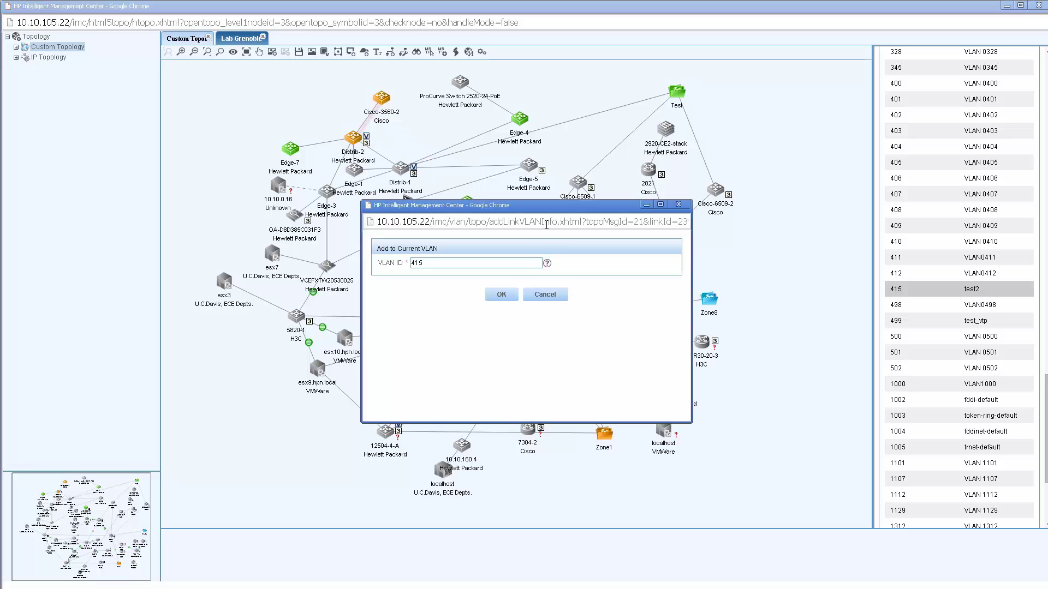
left_click(508, 293)
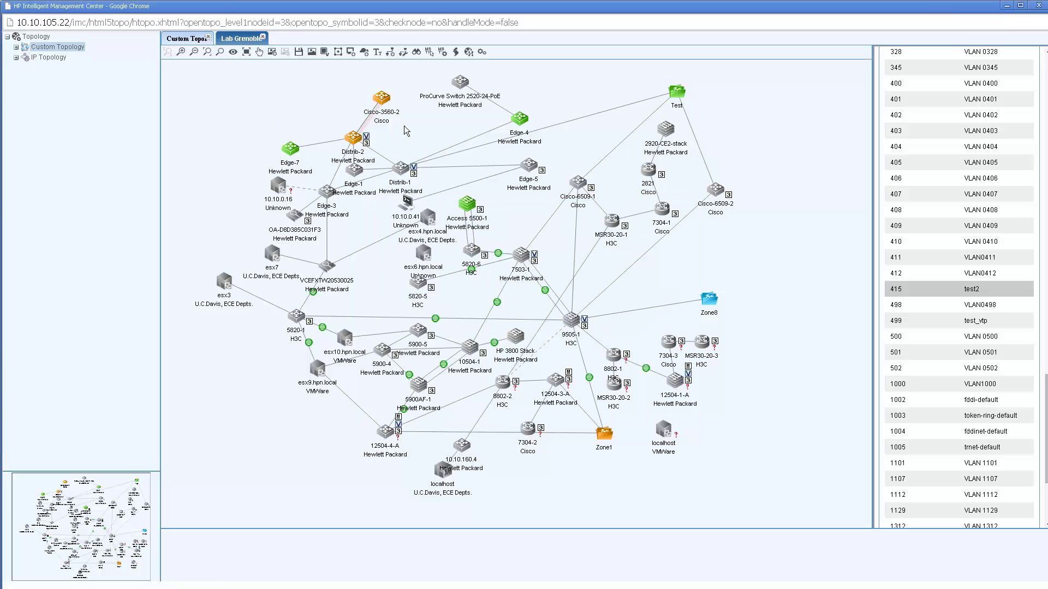
- Remove the Cisco-3560-2–Distrib-2 link from VLAN 415
left_click(418, 140)
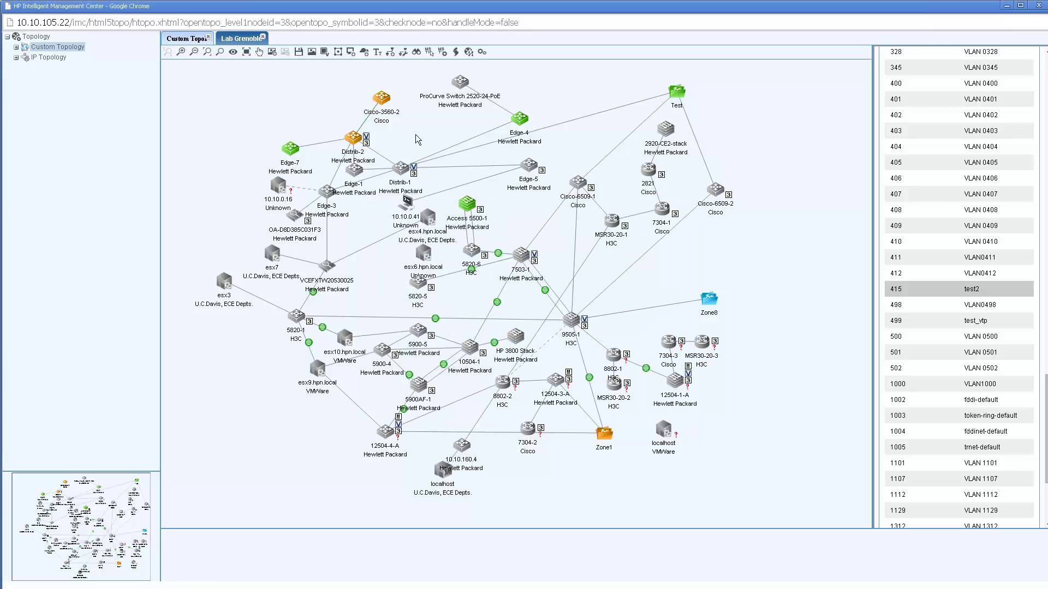
left_click(367, 124)
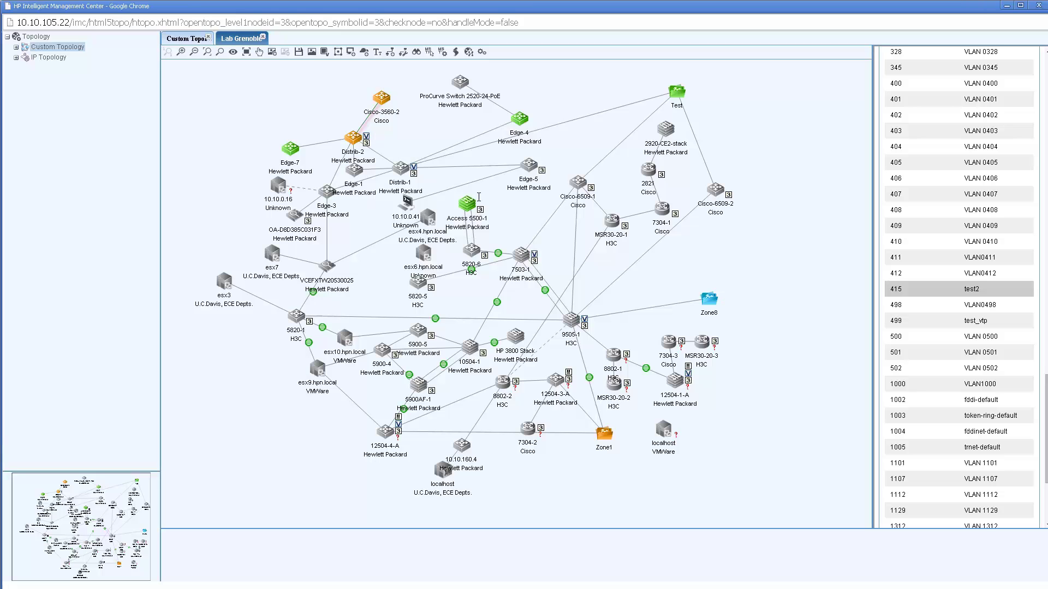
right_click(365, 125)
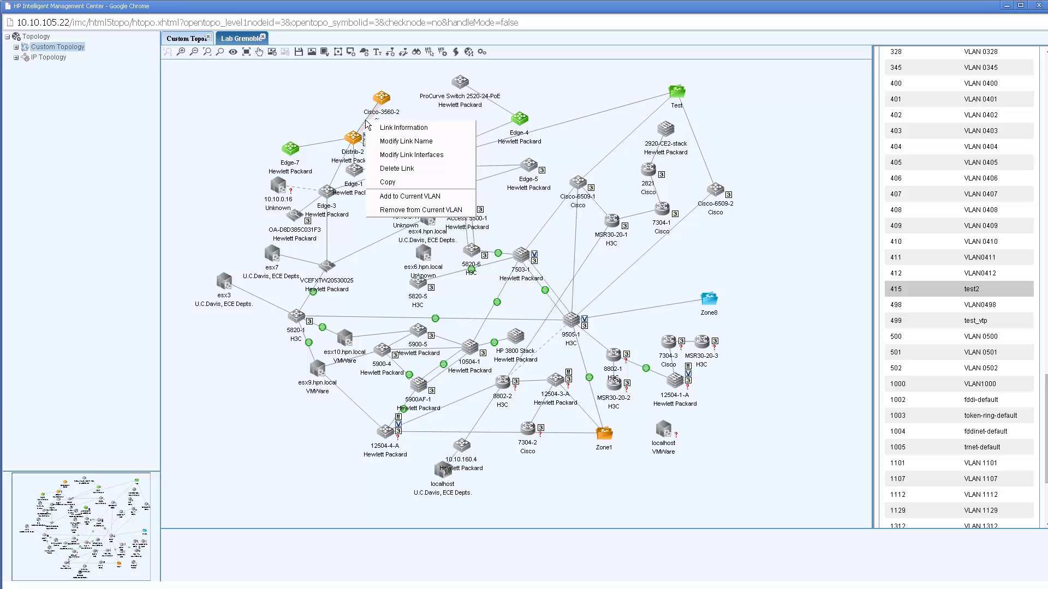
left_click(421, 210)
left_click(490, 295)
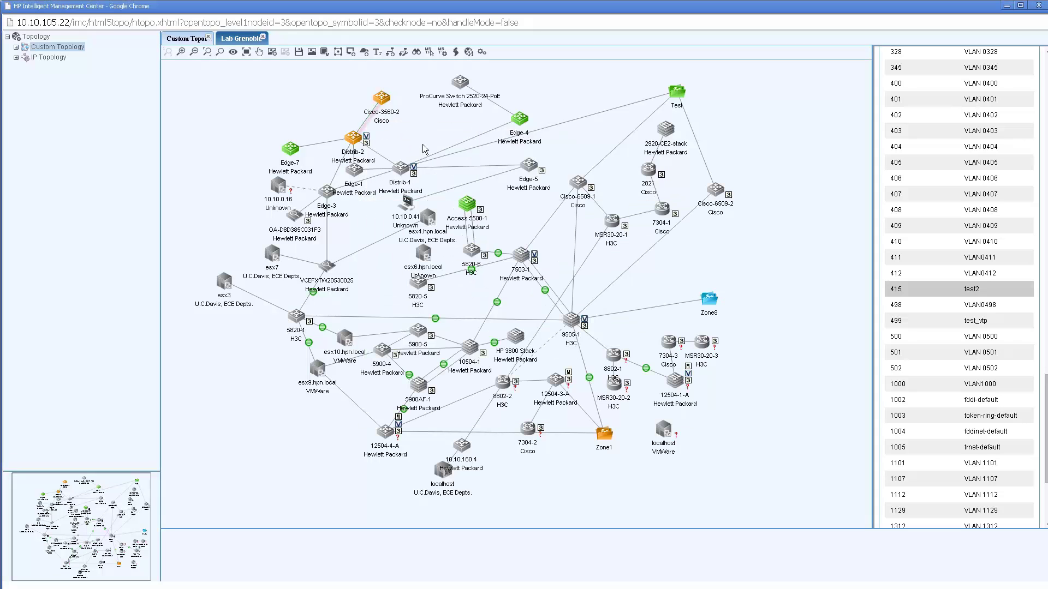
- Remove Cisco-3560-2, Distrib-2 and Access 5500-1 from VLAN 415
left_click(382, 98)
left_click(352, 143, "ctrl")
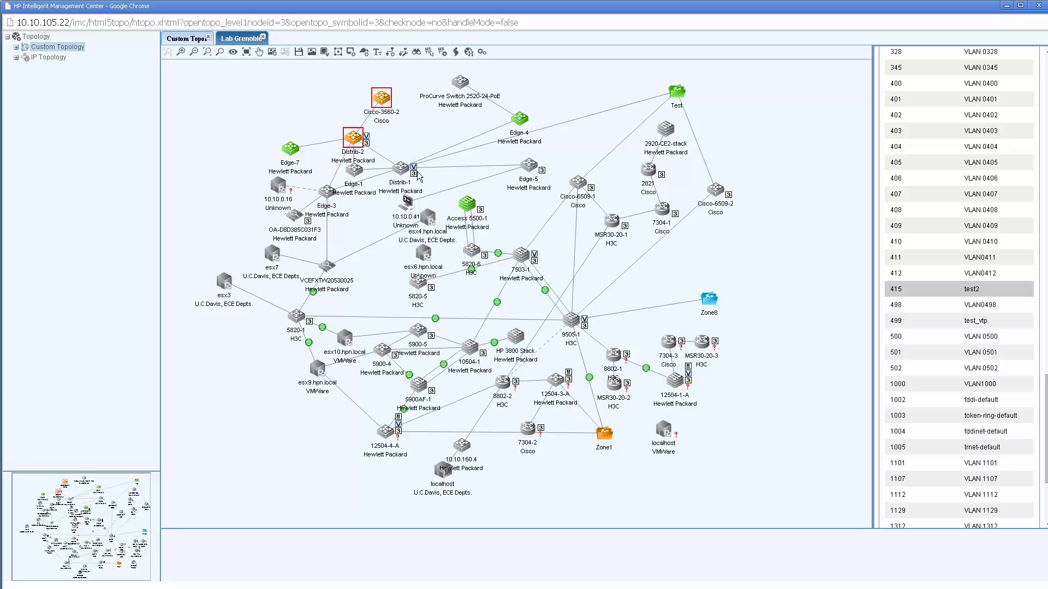
left_click(467, 206, "ctrl")
right_click(467, 207)
left_click(510, 322)
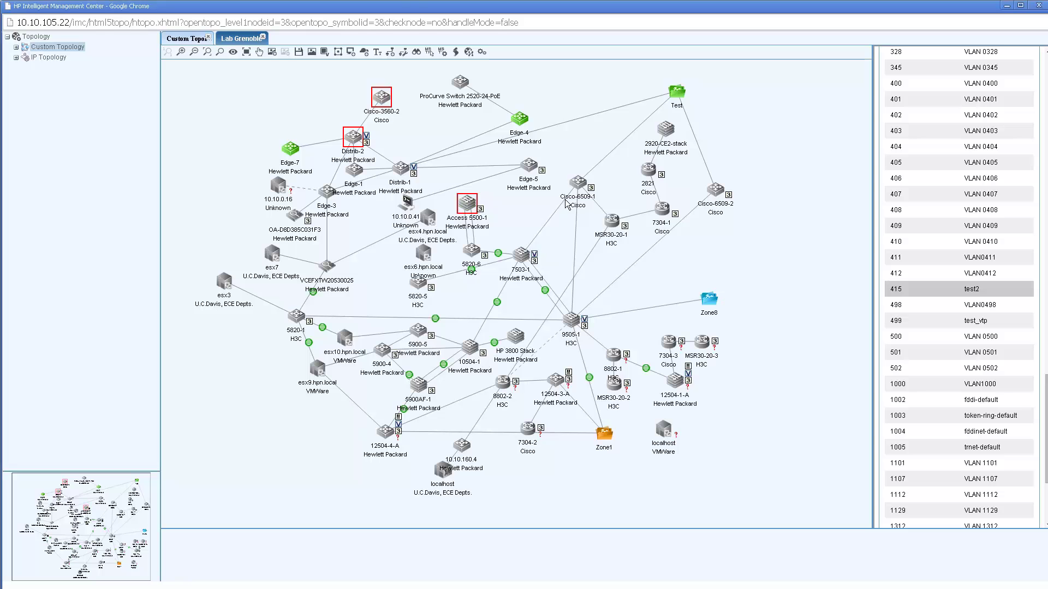
- Open the RAM Demo ETSS view and spread 7503-Wifi-Workshop, HP-5800-pile-A and HP-5800-pile-B apart
left_click(188, 42)
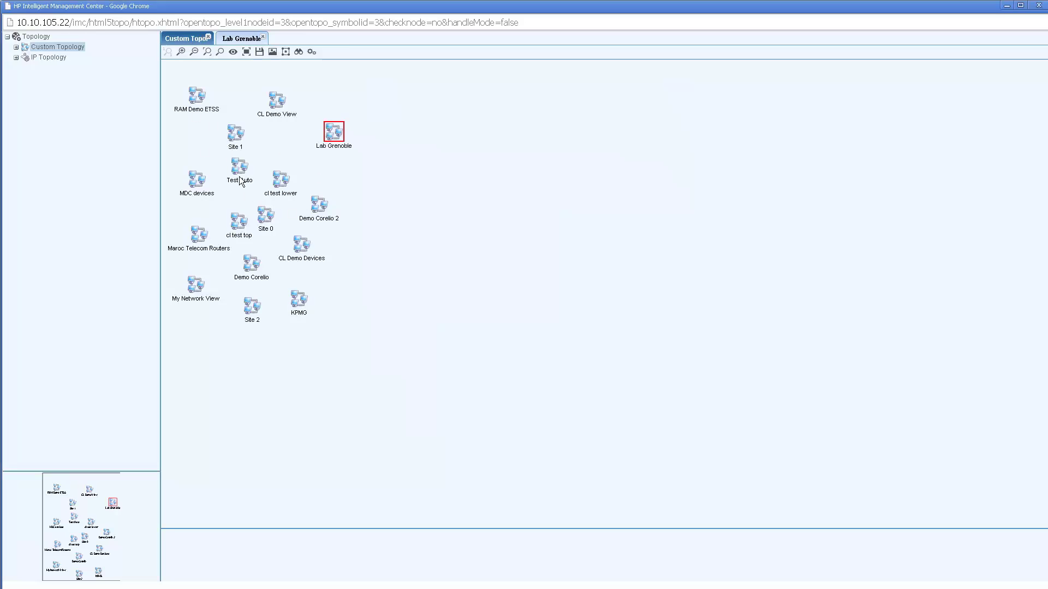
double_click(196, 96)
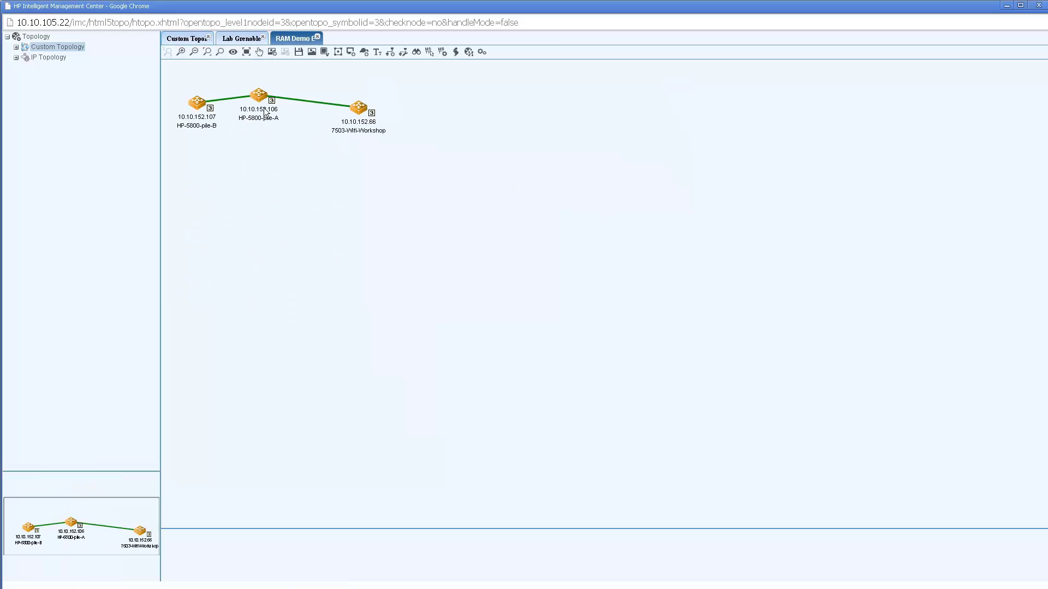
left_click_drag(360, 112, 643, 123)
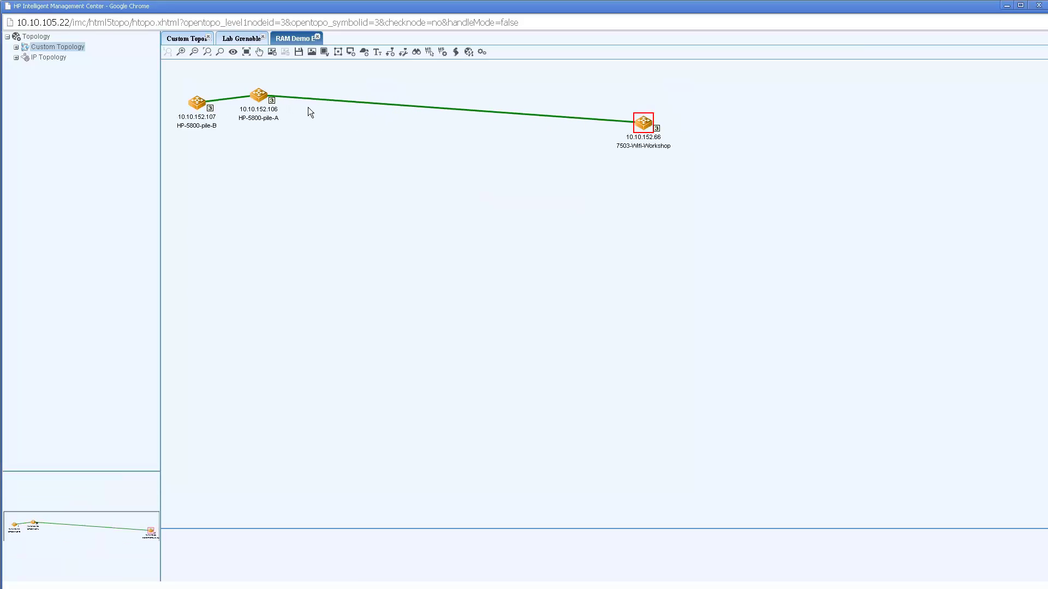
left_click_drag(259, 94, 424, 135)
left_click(197, 102)
left_click_drag(268, 124, 266, 124)
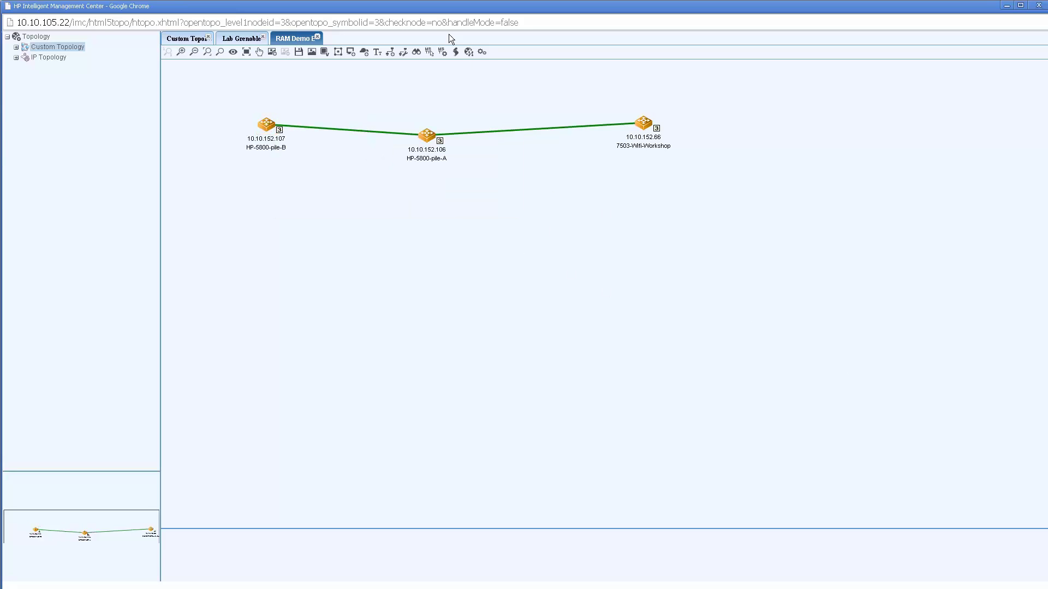
- List the view's VLANs, preview VLAN20, then show VLAN30 with only 7503-Wifi-Workshop as member
left_click(468, 52)
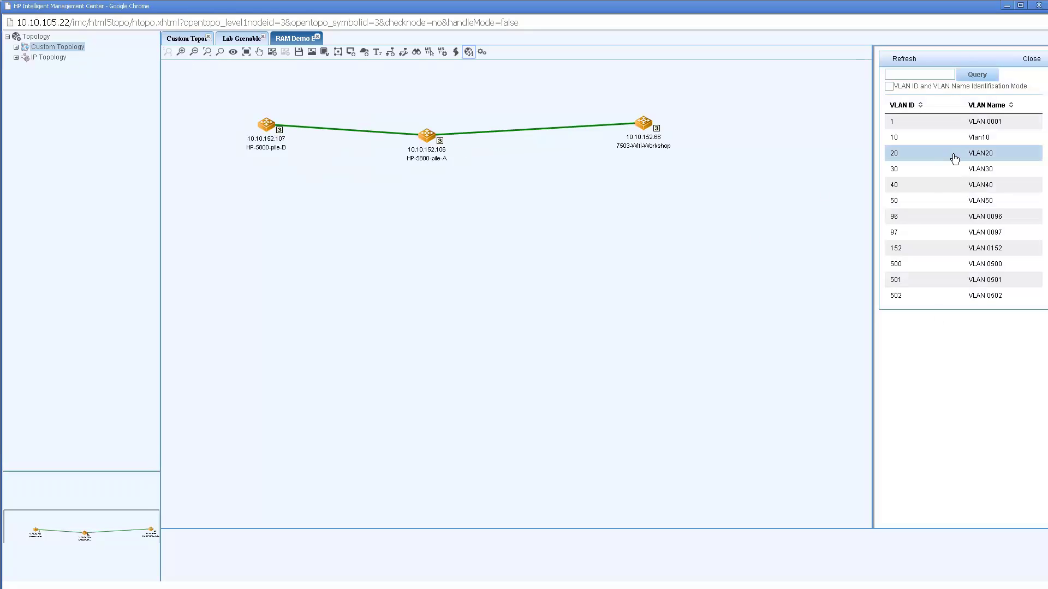
left_click(975, 160)
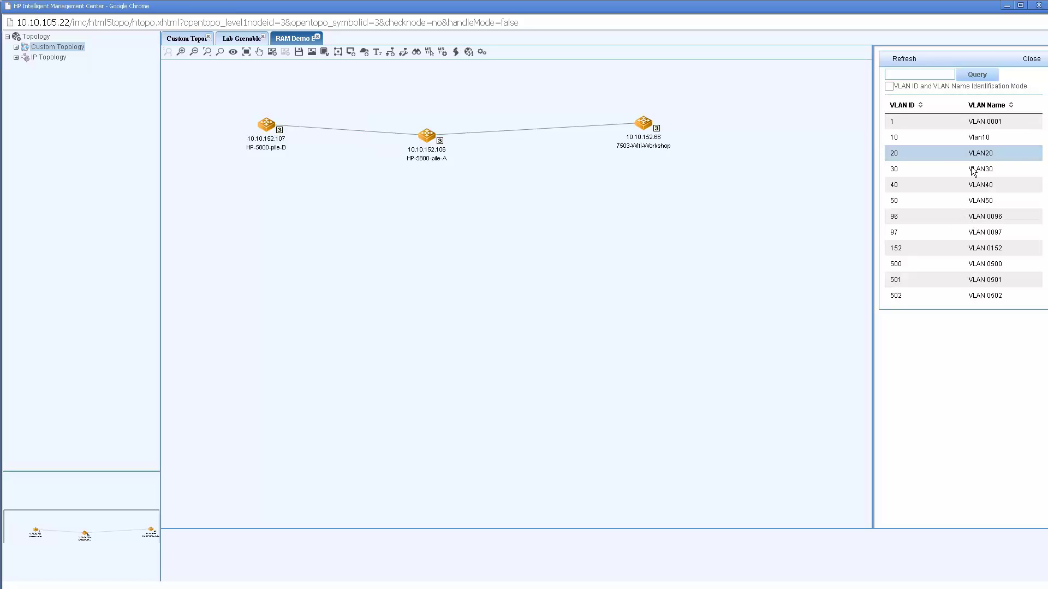
left_click(975, 169)
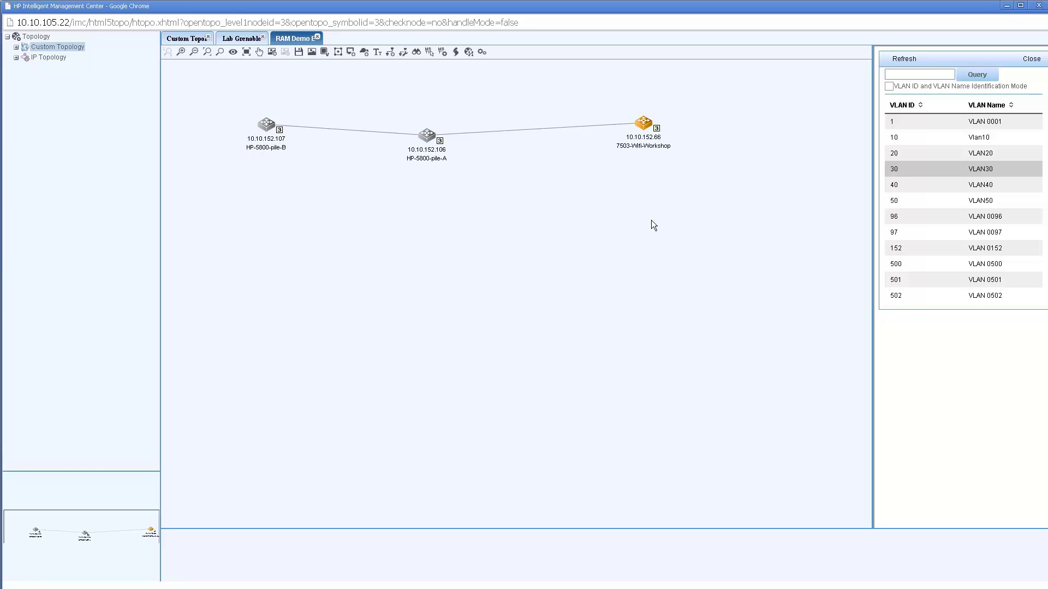
- Batch-deploy VLAN30 (ID 30) to HP-5800-pile-B, HP-5800-pile-A and 7503-Wifi-Workshop
left_click(268, 126)
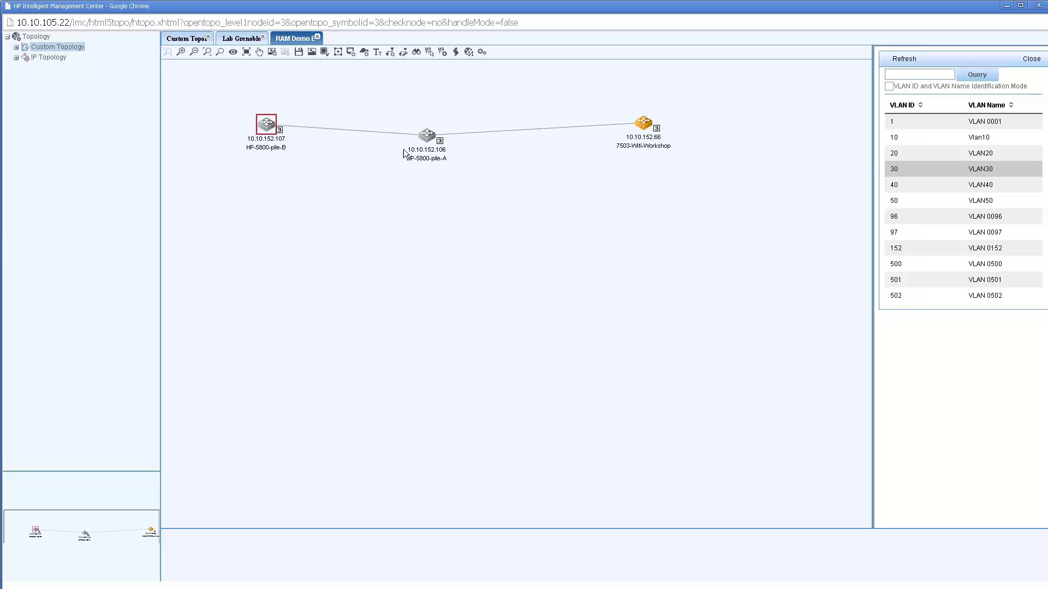
left_click(640, 127)
right_click(644, 123)
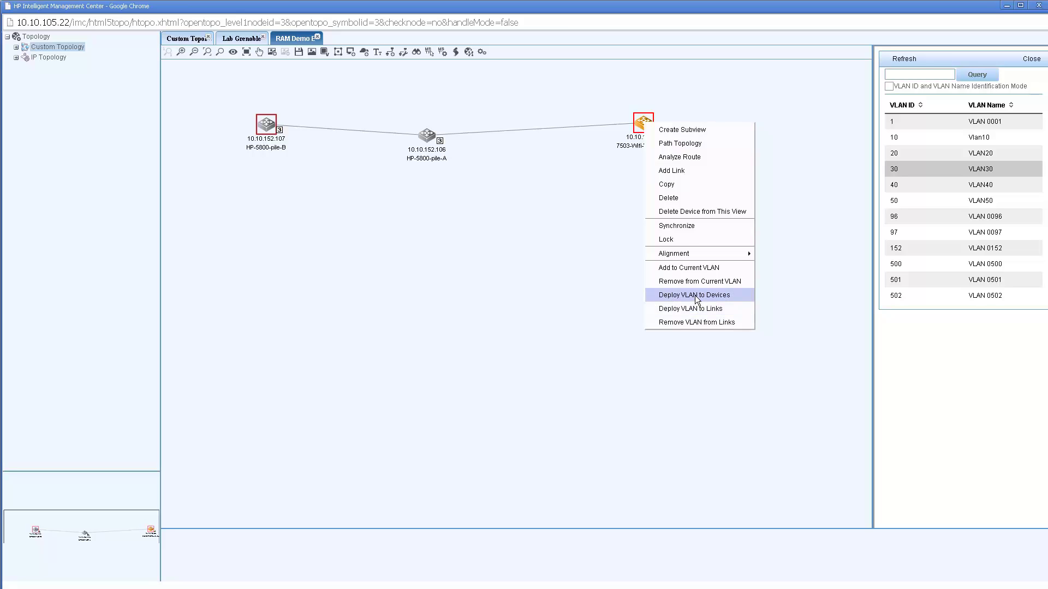
left_click(695, 295)
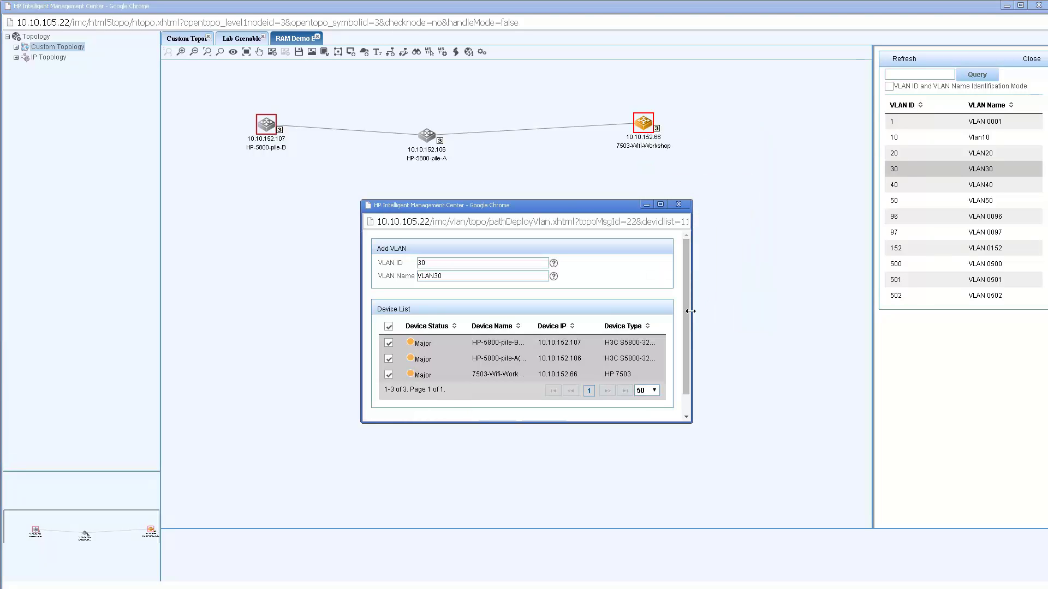
left_click_drag(690, 311, 686, 313)
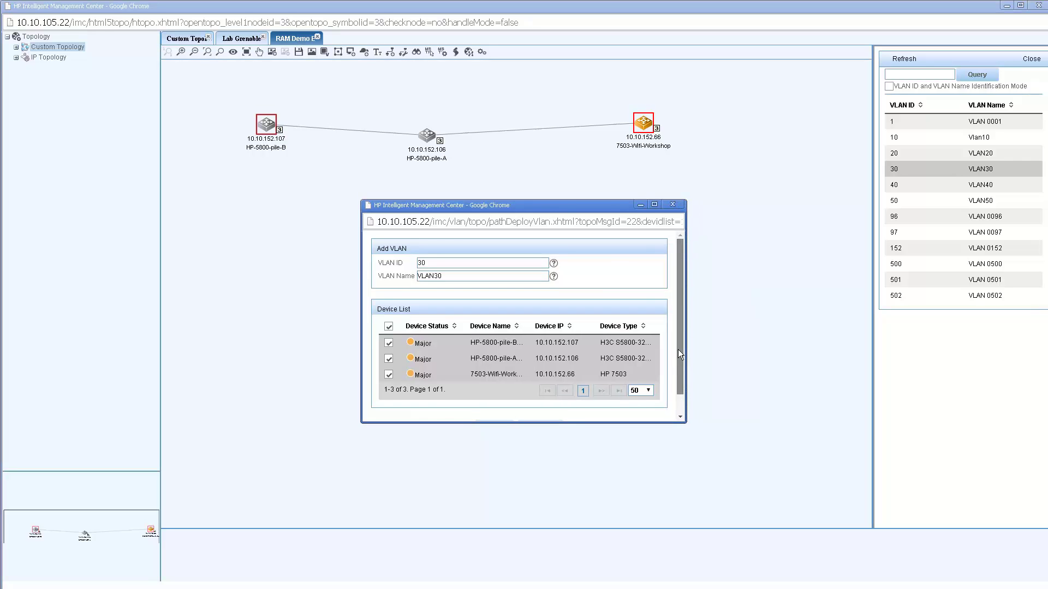
left_click_drag(679, 360, 676, 393)
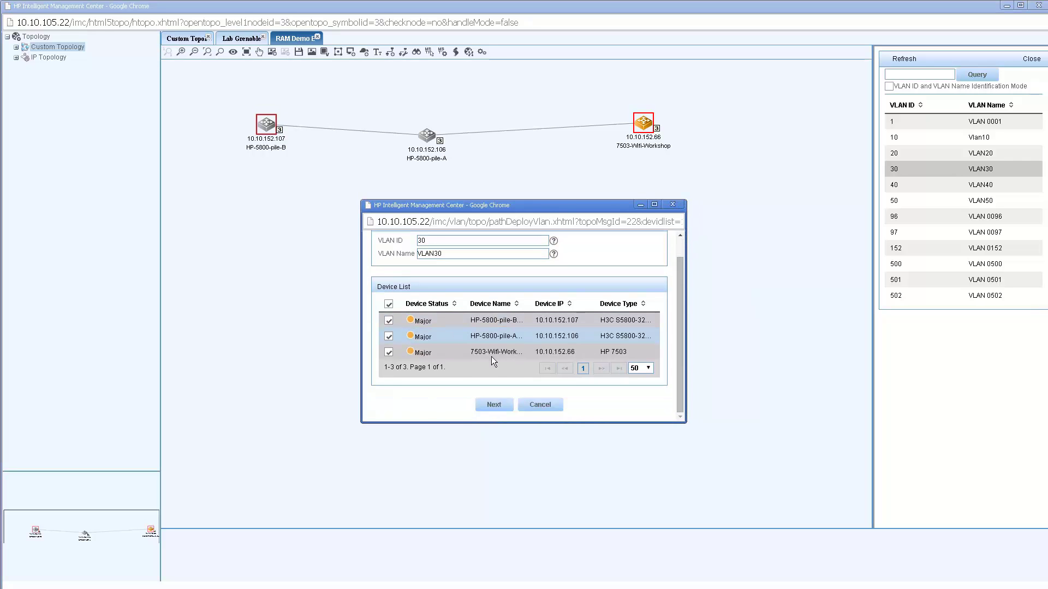
left_click(493, 404)
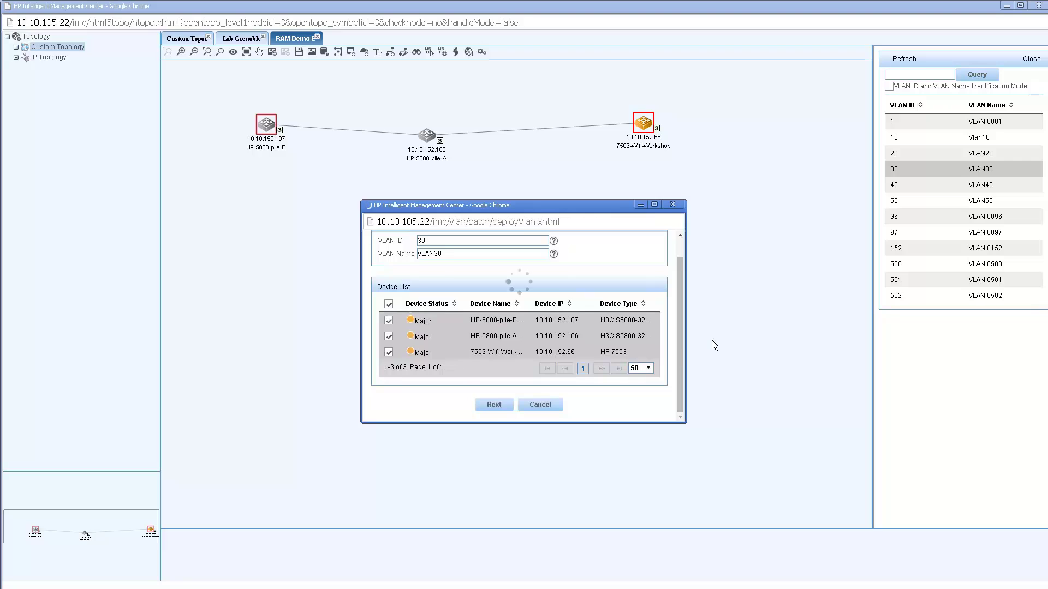
left_click_drag(680, 341, 680, 398)
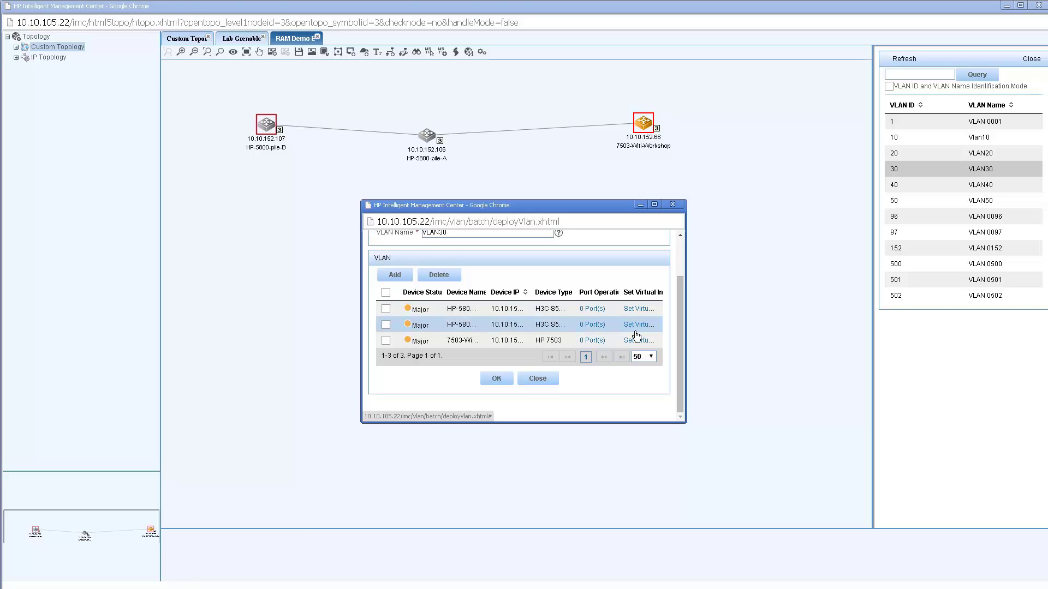
left_click(499, 376)
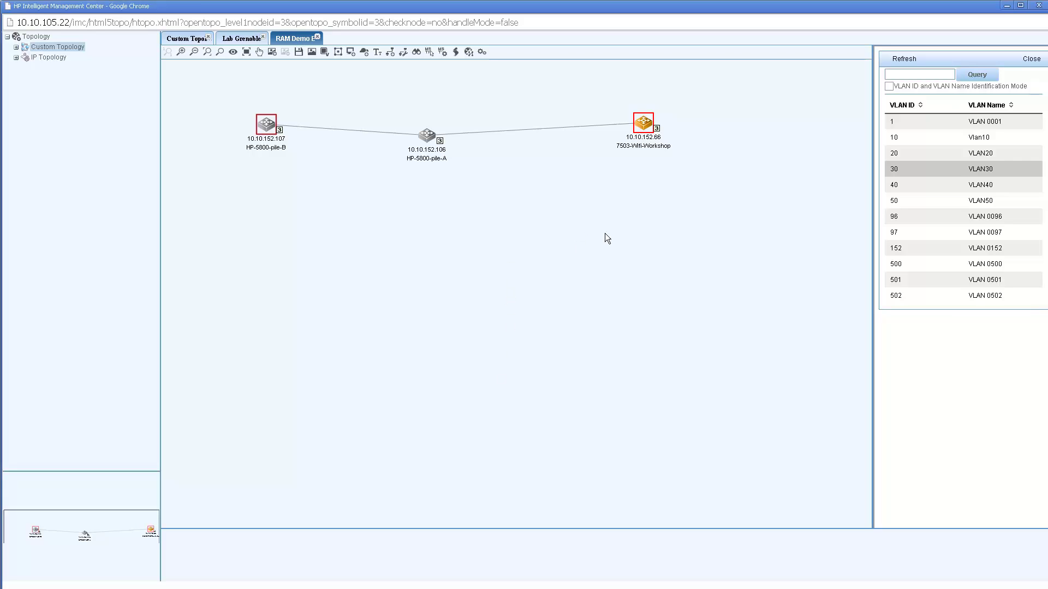
- Reselect VLAN30 and assign the HP-5800-pile-B to 7503-Wifi-Workshop path links to VLAN ID 30
left_click(923, 158)
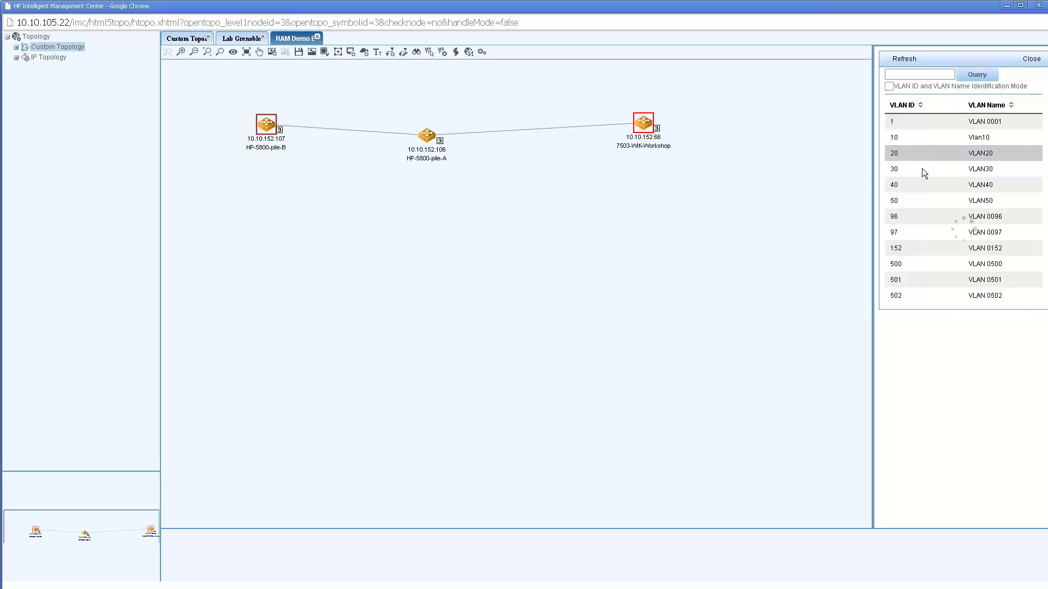
left_click(921, 171)
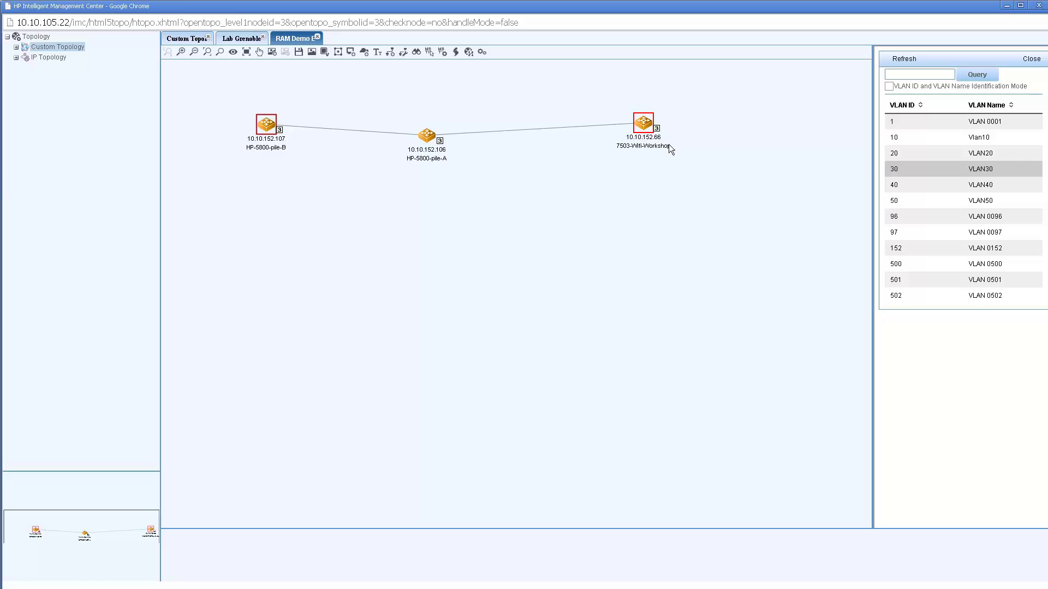
right_click(644, 124)
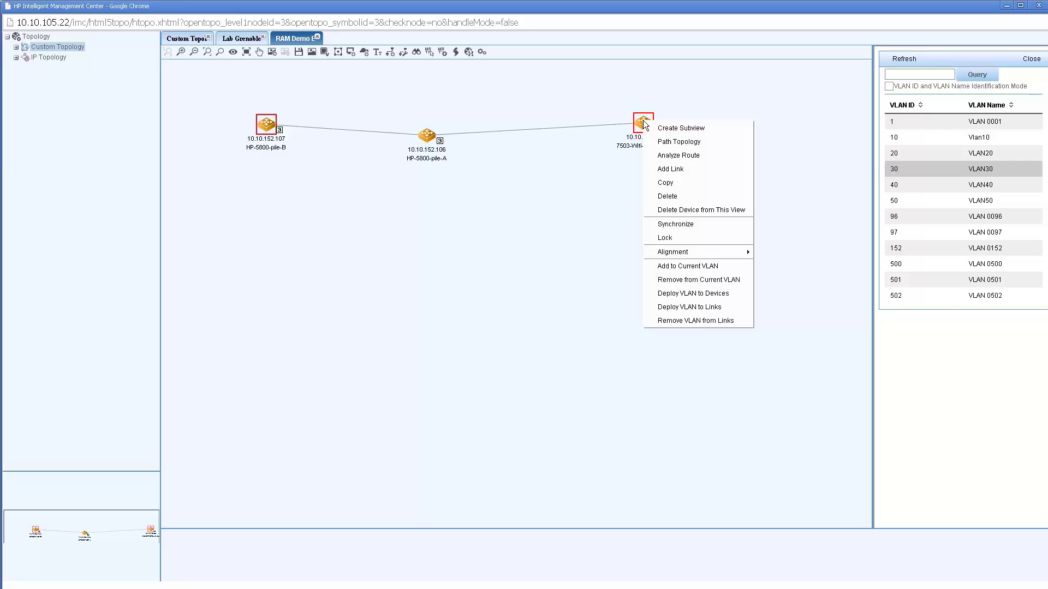
left_click(683, 309)
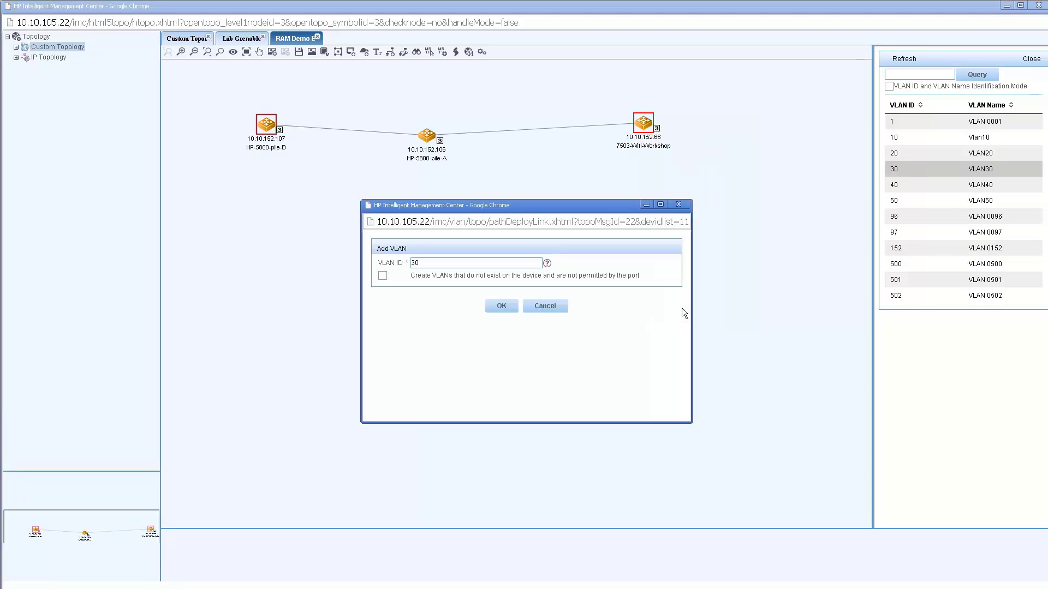
left_click(502, 306)
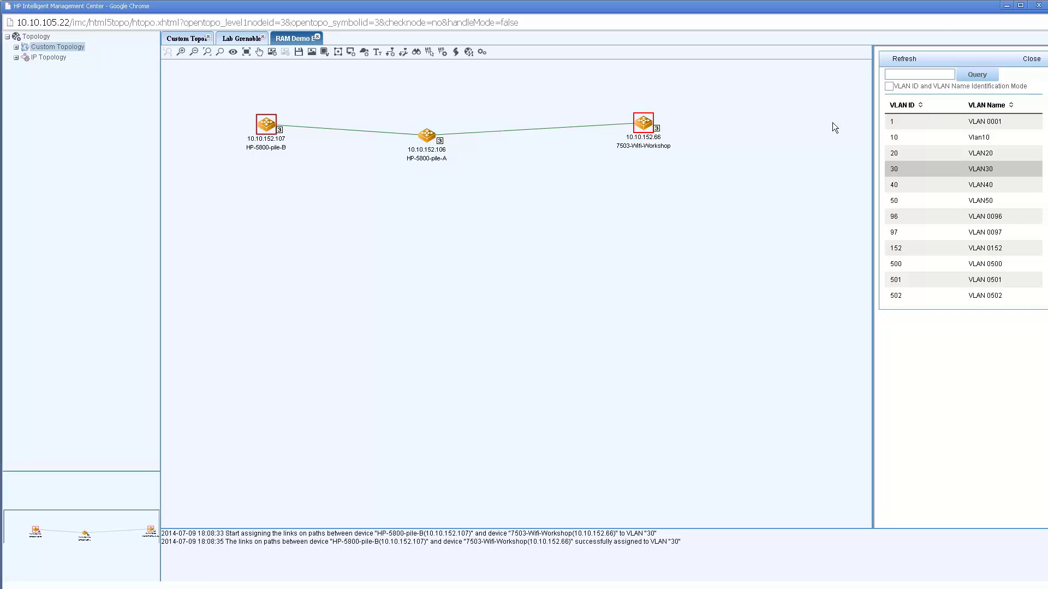
- Minimize the topology window and open MPLS Management's Device Management list of five devices
left_click(1007, 6)
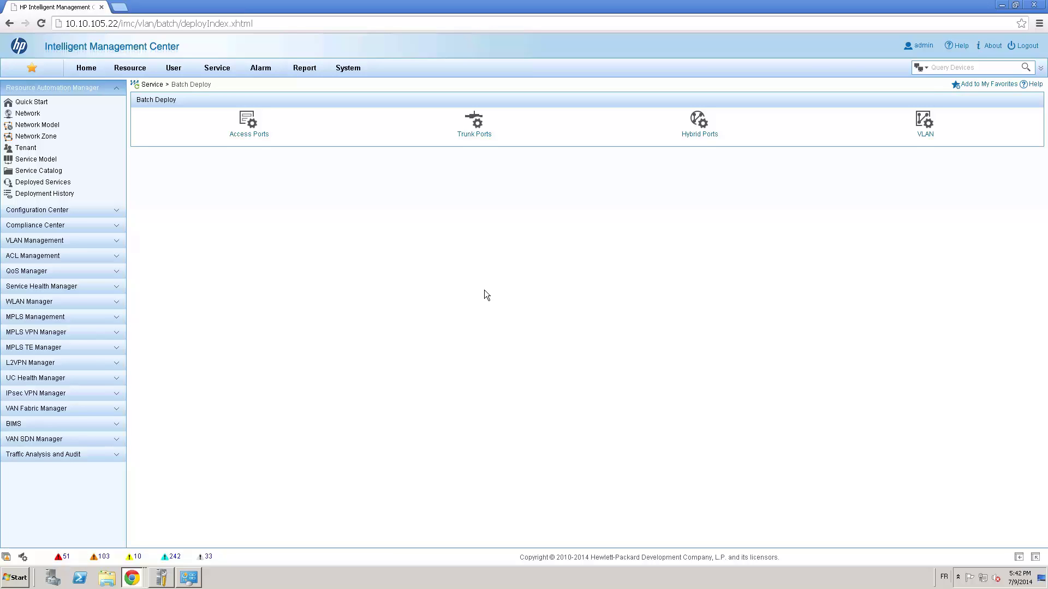
left_click(117, 322)
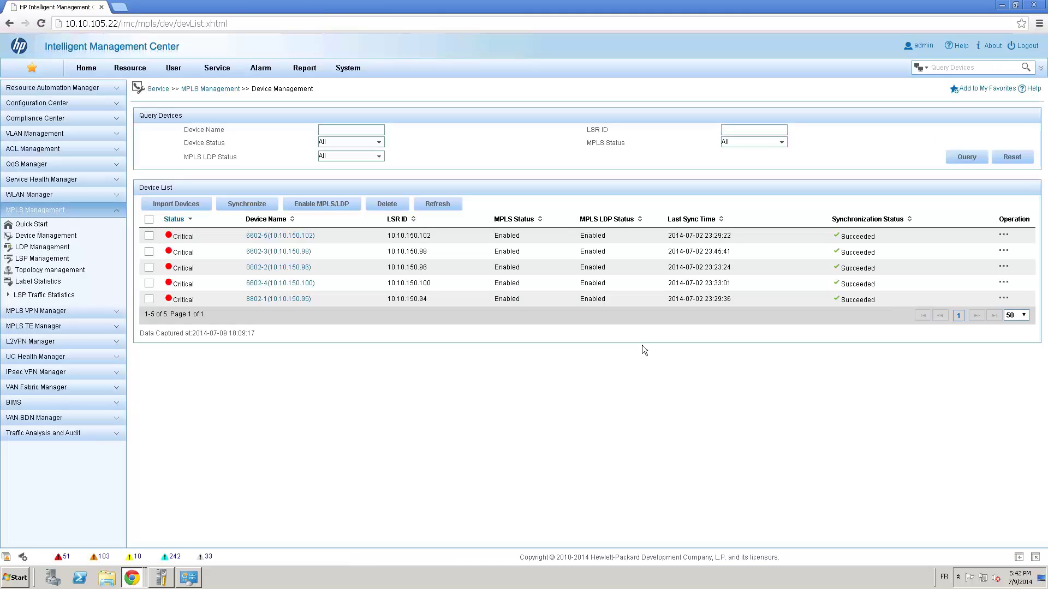
- Launch the MPLS topology from device 6602-5's Operation menu, accepting the Java security warning
left_click(1005, 238)
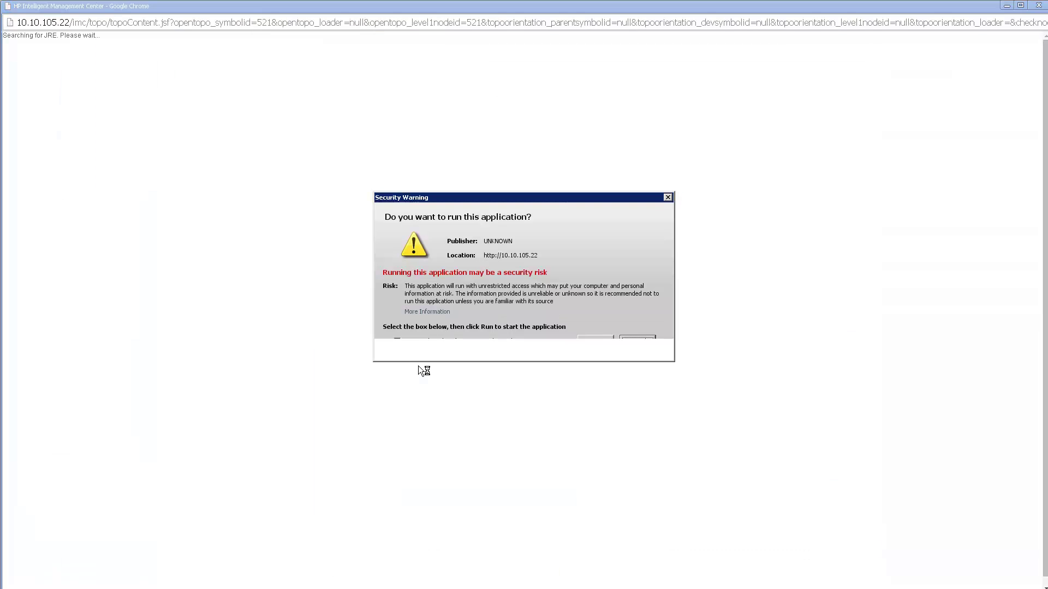
left_click(397, 341)
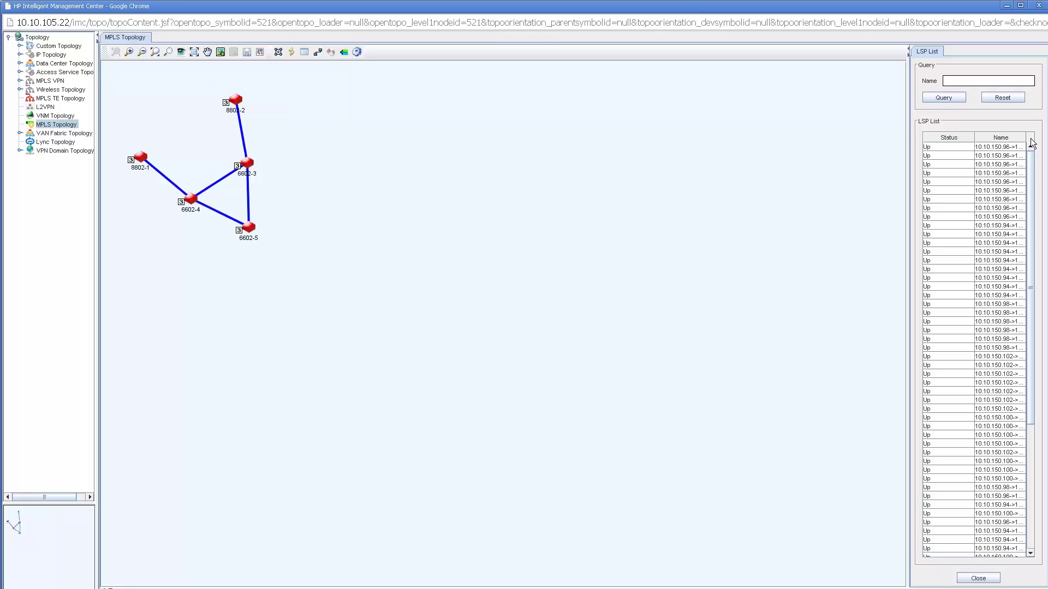
- Scroll and widen the LSP list so full names like 10.10.150.102->10.10.187.16 show
scroll(975, 285, "down", 7)
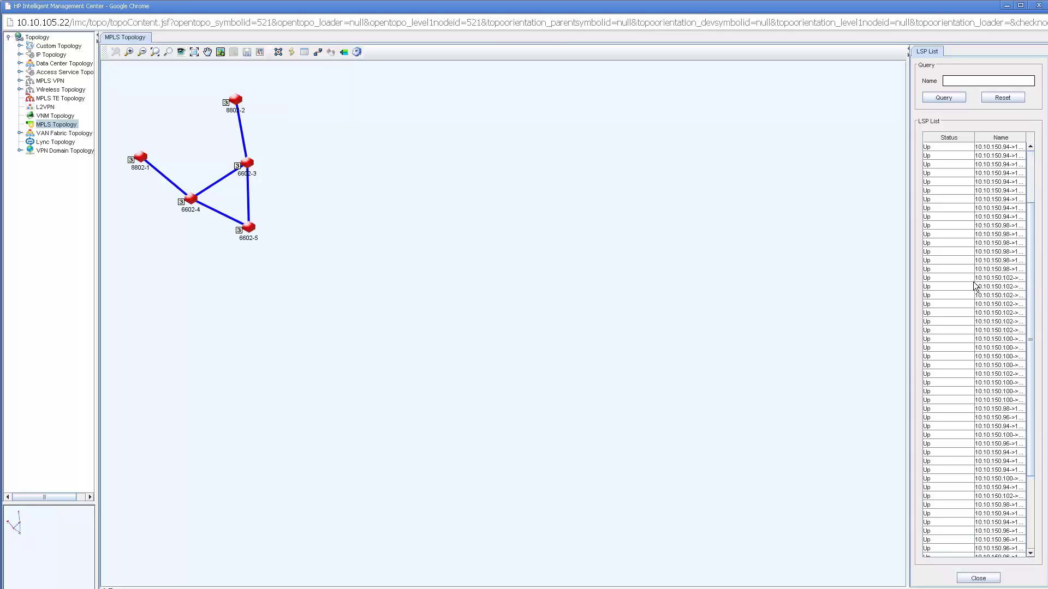
scroll(975, 285, "down", 1)
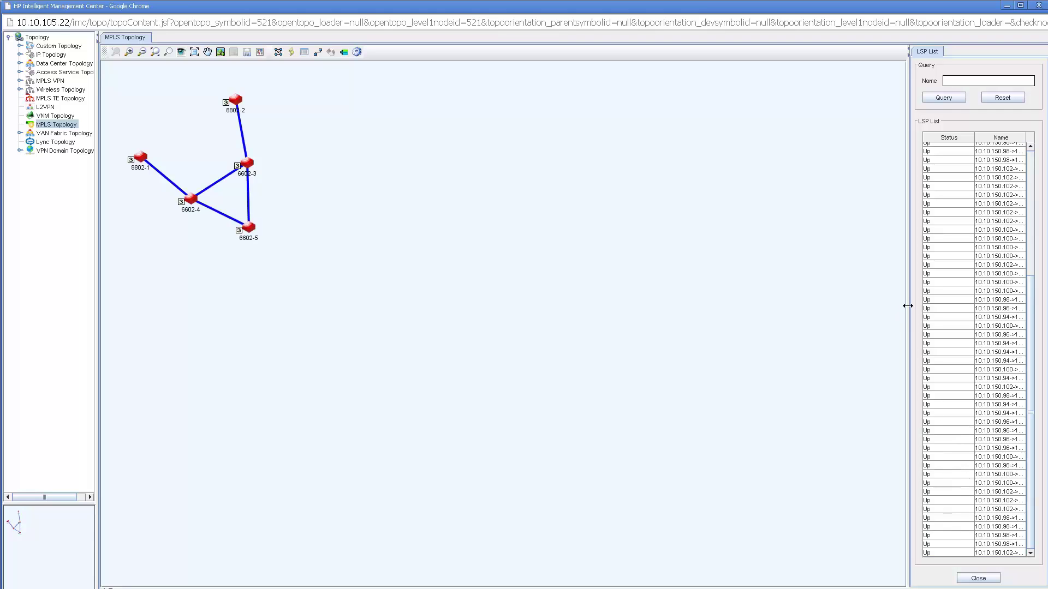
left_click_drag(907, 305, 582, 311)
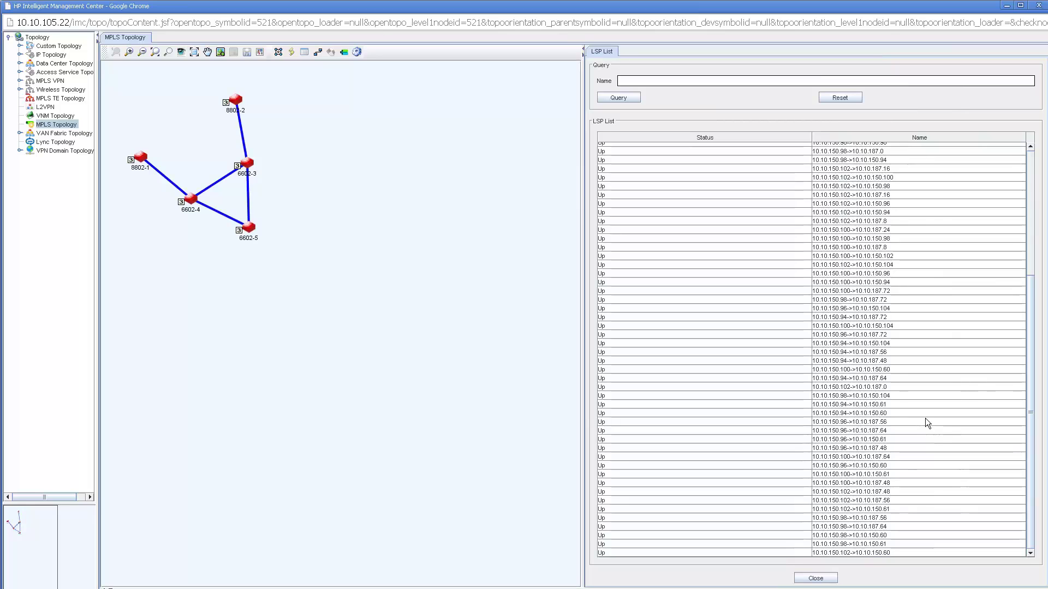
- Highlight LSP 10.10.150.100->10.10.150.104, then select nodes 8802-2 and 6602-5 on the map
left_click(843, 328)
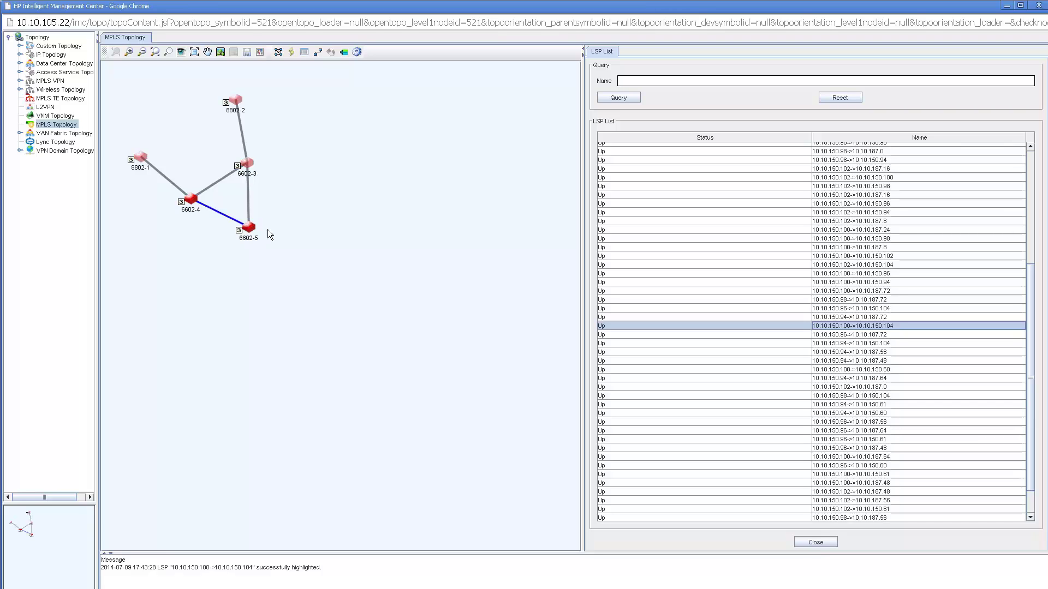
left_click(239, 100)
left_click(249, 229)
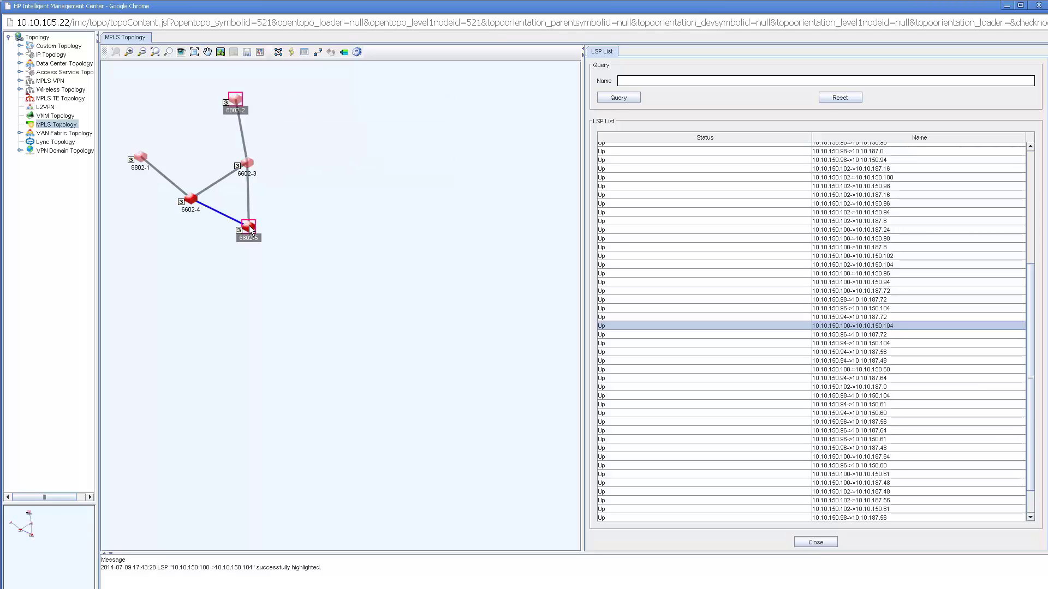
right_click(250, 230)
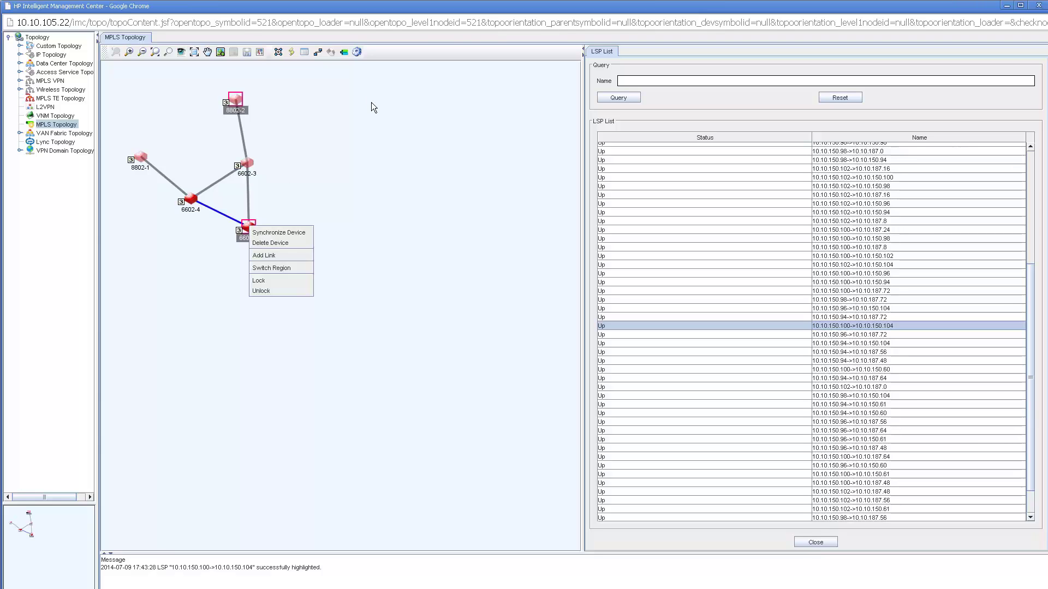
left_click(358, 200)
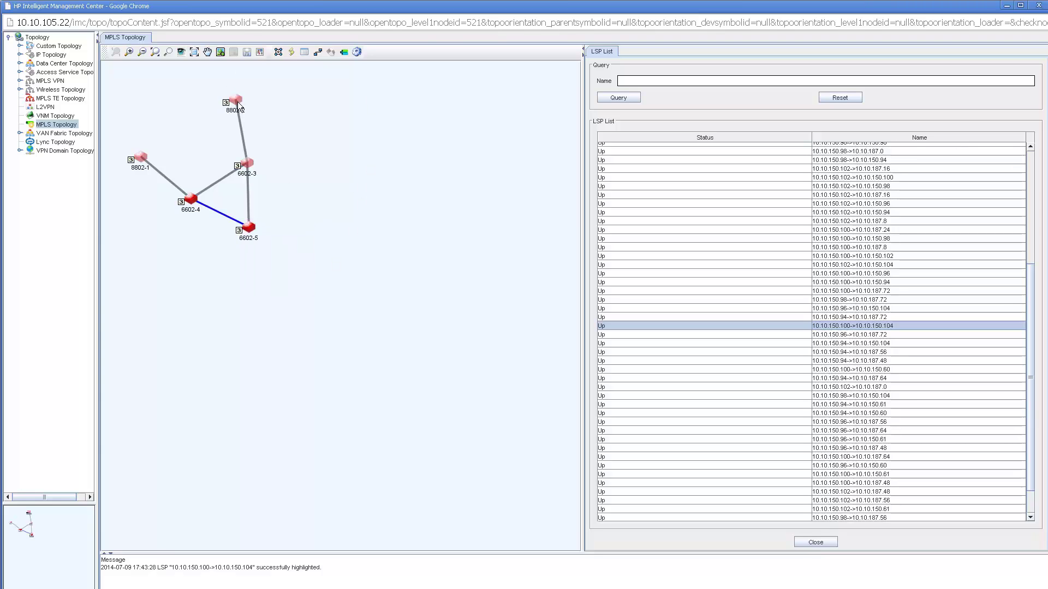
- List the LSPs between 8802-2 and 6602-5 and highlight 10.10.150.96->10.10.150.102 instead
left_click(250, 229)
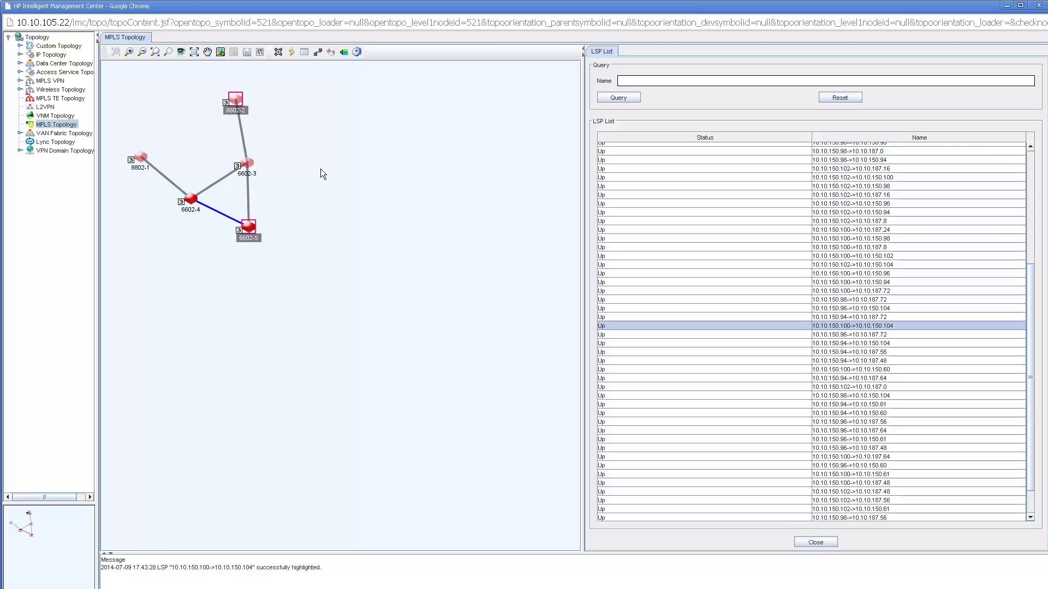
left_click(343, 52)
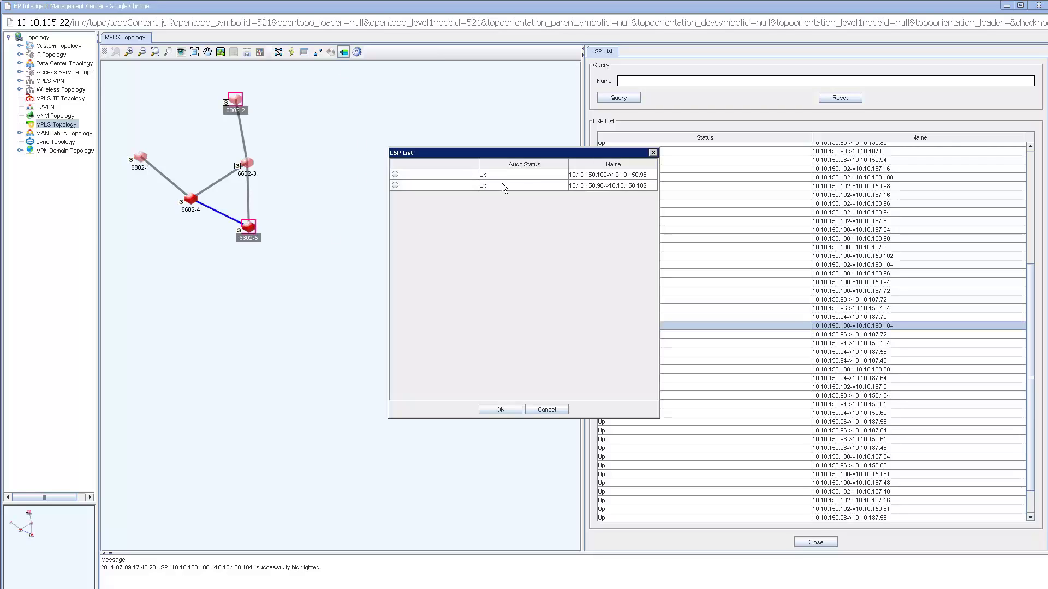
left_click(395, 186)
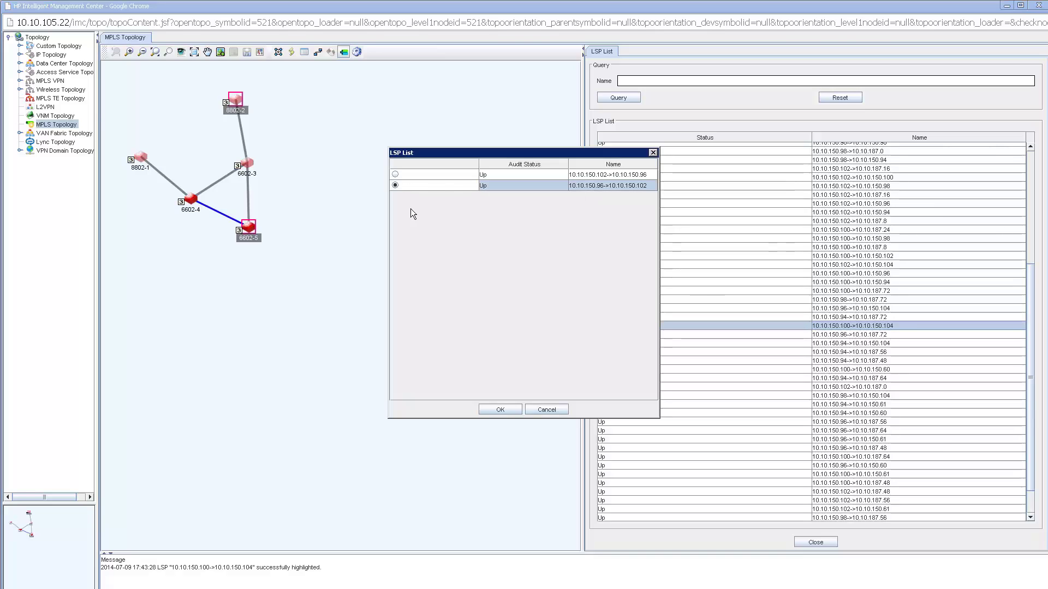
left_click(500, 410)
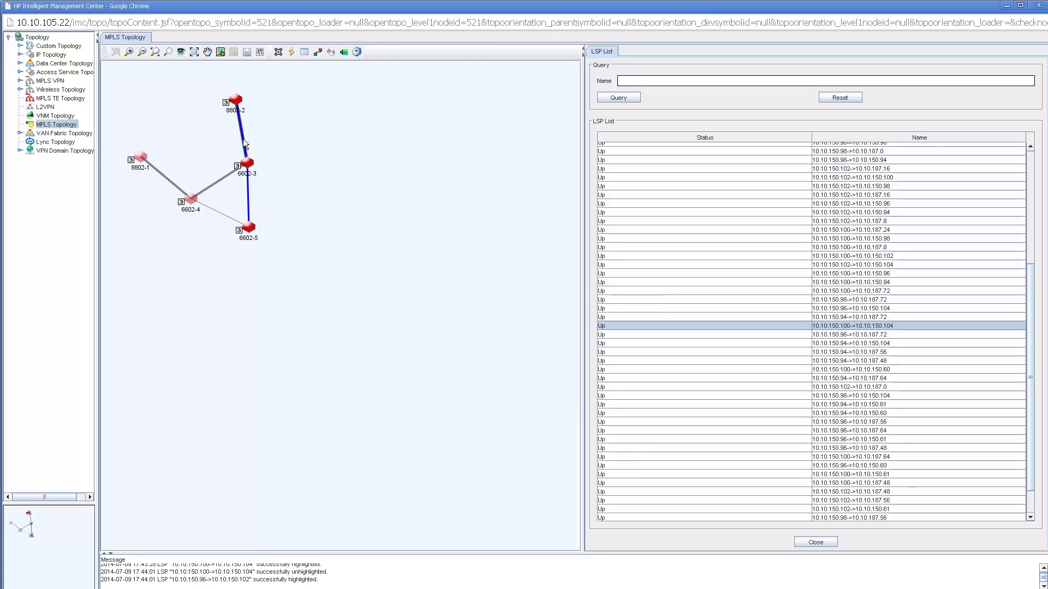
- Check the 6602-3–8802-2 link and 8802-2 details, then expand MPLS VPN to show vpn10 and vpn11
mouse_move(244, 143)
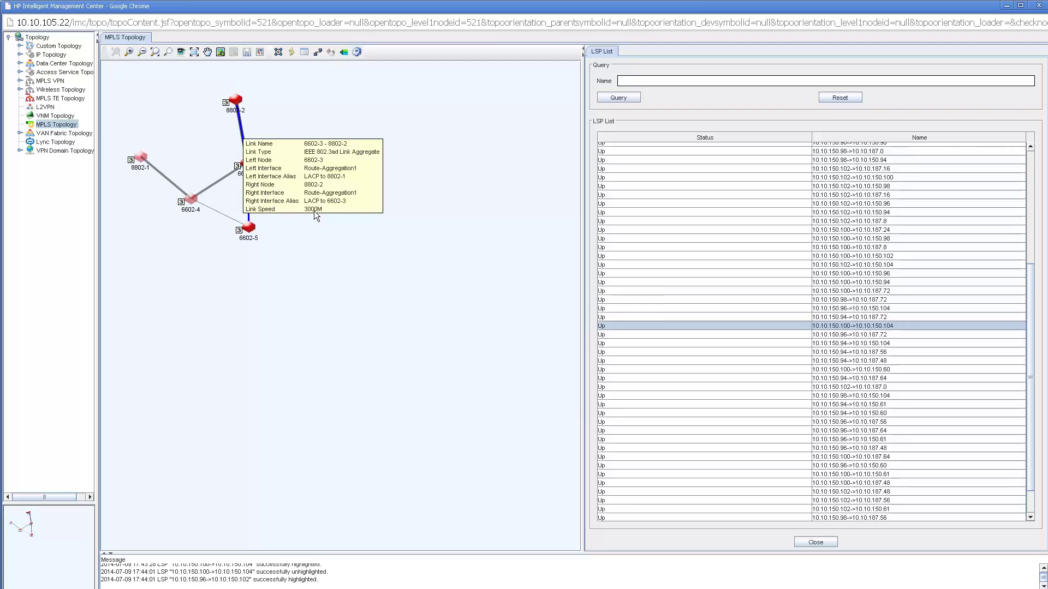
left_click(236, 101)
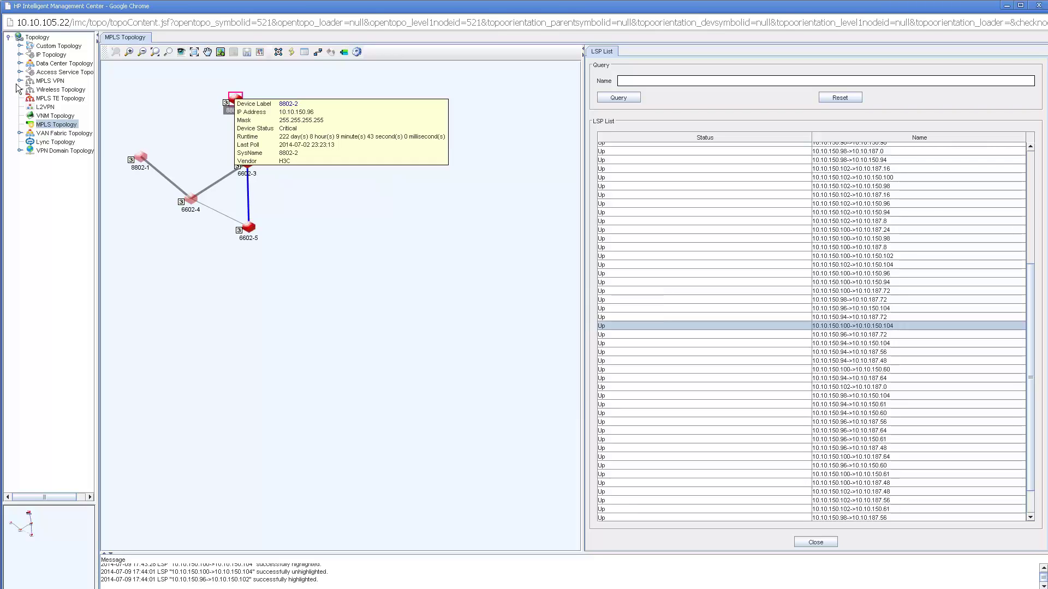
left_click(20, 81)
left_click(55, 90)
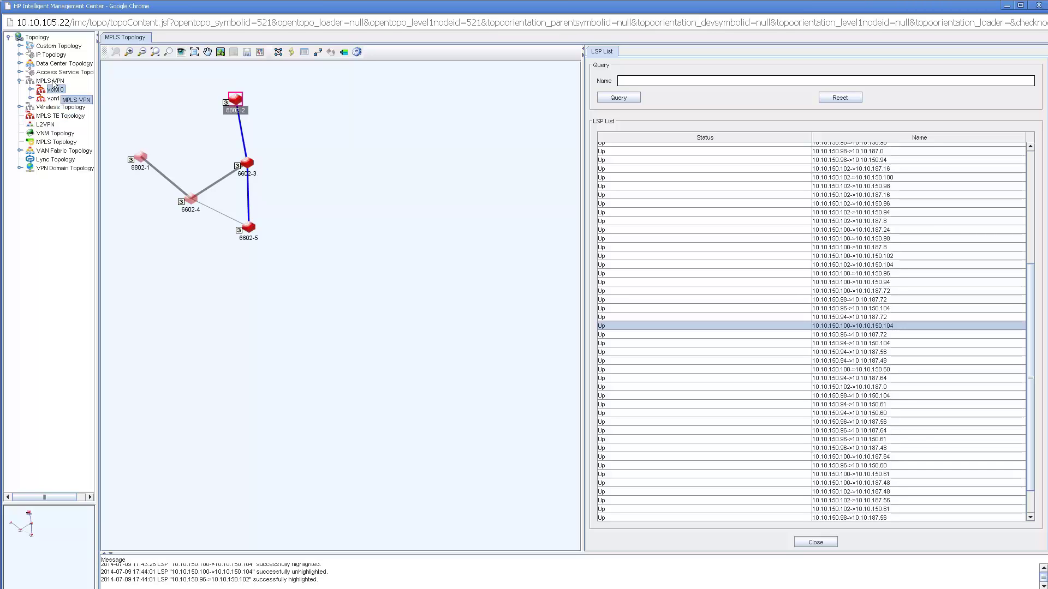
- Open the MPLS VPN global topology, check device 9505-1, and expand vpn10 into Access and Service Topology
left_click(52, 81)
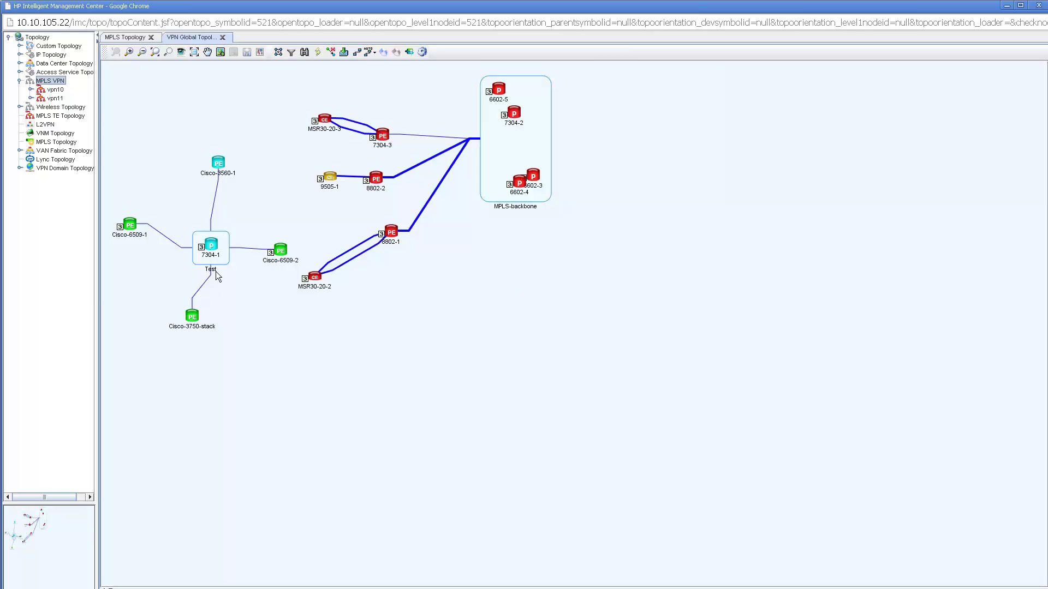
left_click(333, 181)
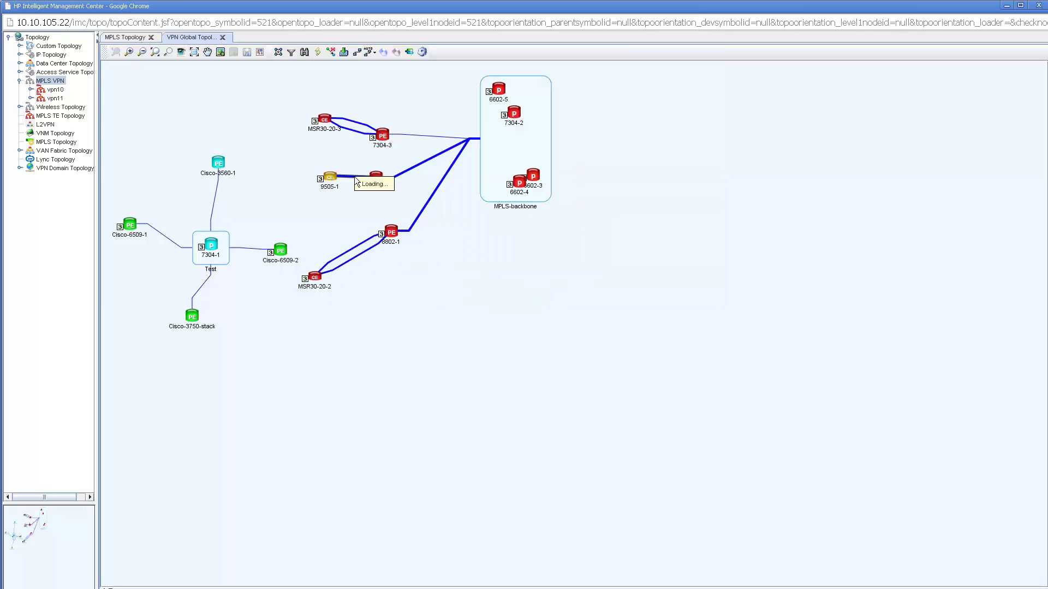
mouse_move(356, 180)
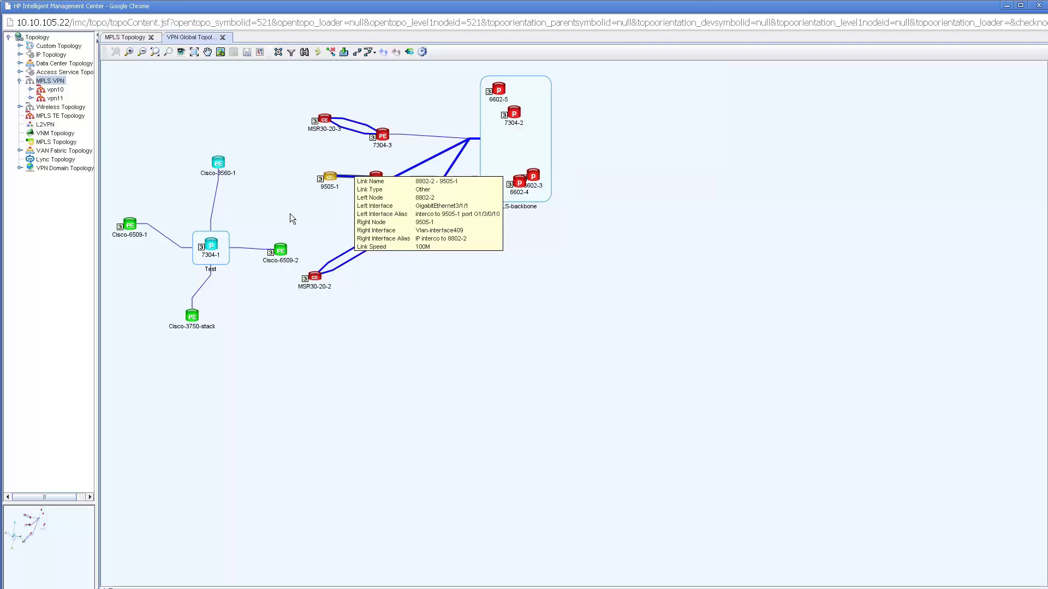
double_click(54, 94)
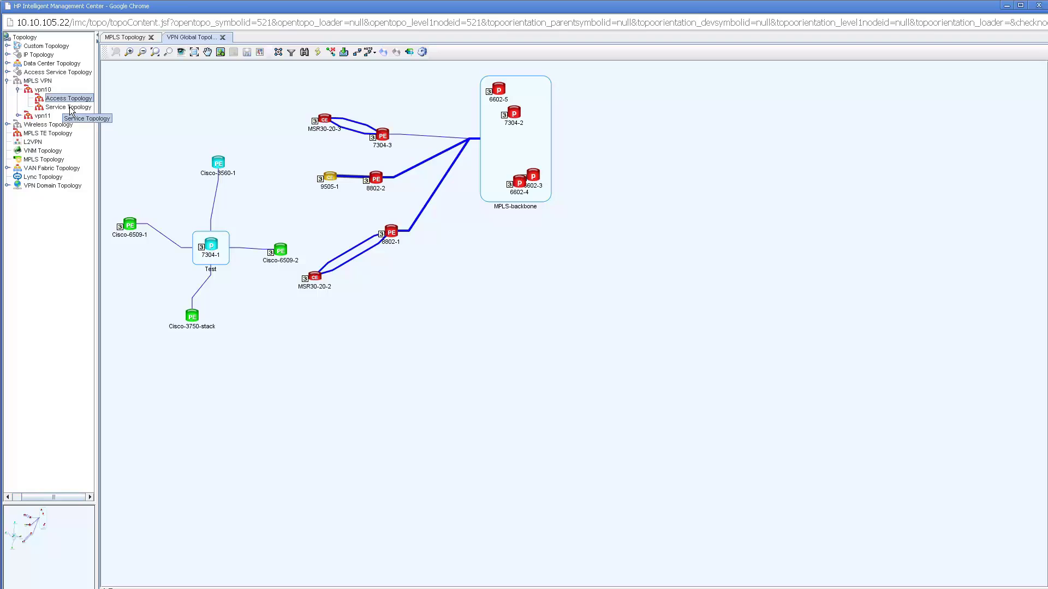
- Open vpn10's access topology, move the MPLS-backbone cloud right, and inspect the backbone–8802-1 and 8802-1–MSR30-20-2 links
left_click(39, 101)
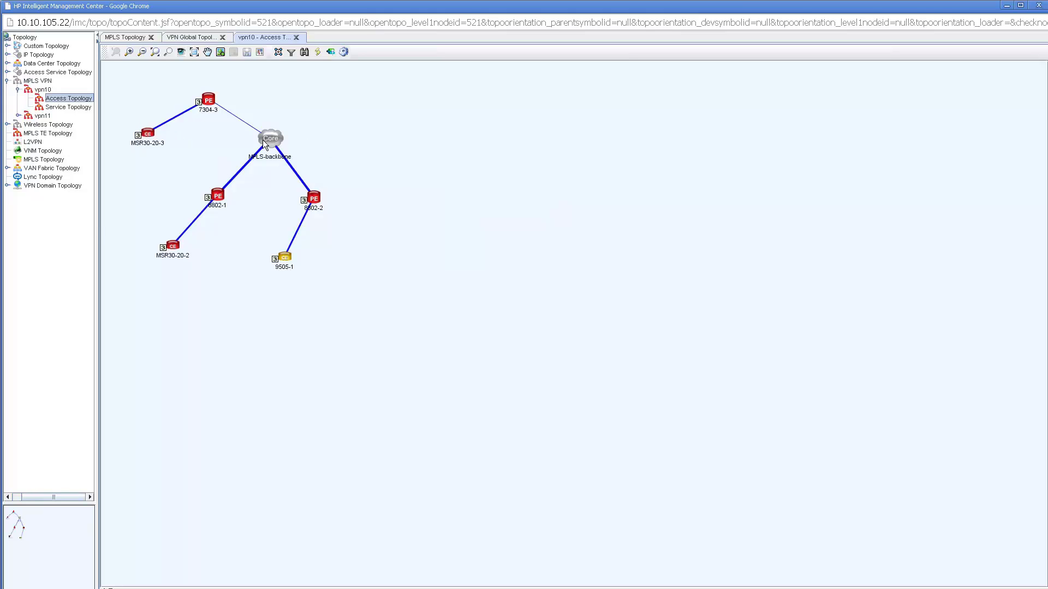
left_click_drag(270, 136, 458, 127)
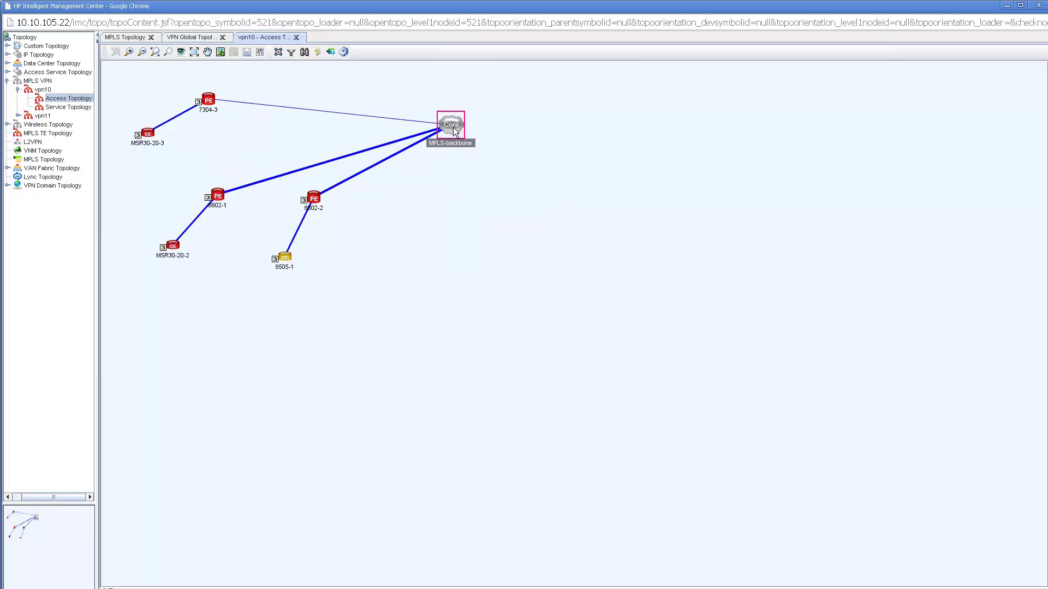
mouse_move(454, 129)
left_click(258, 183)
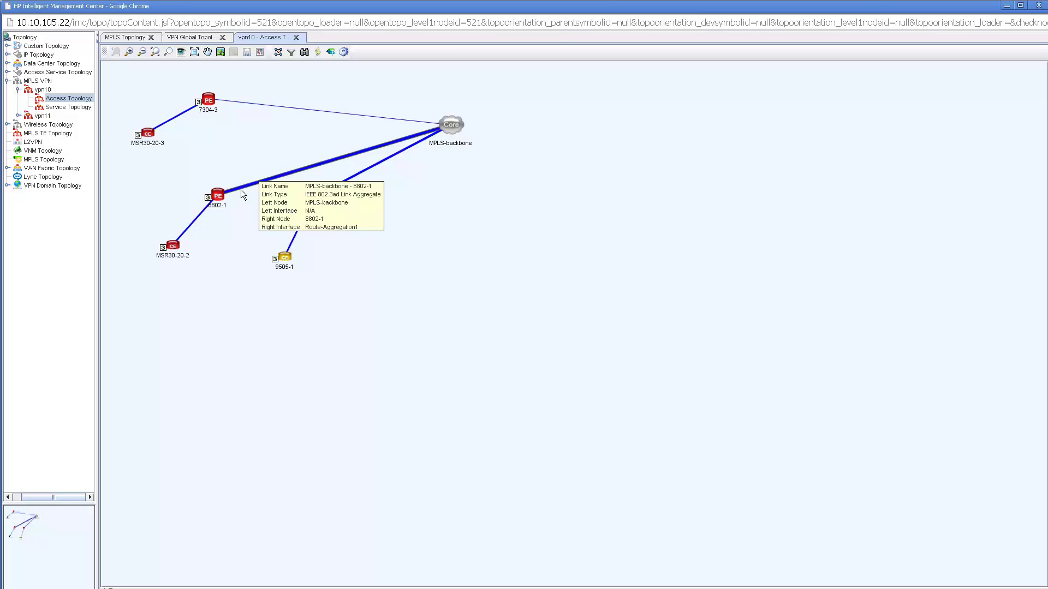
left_click(199, 216)
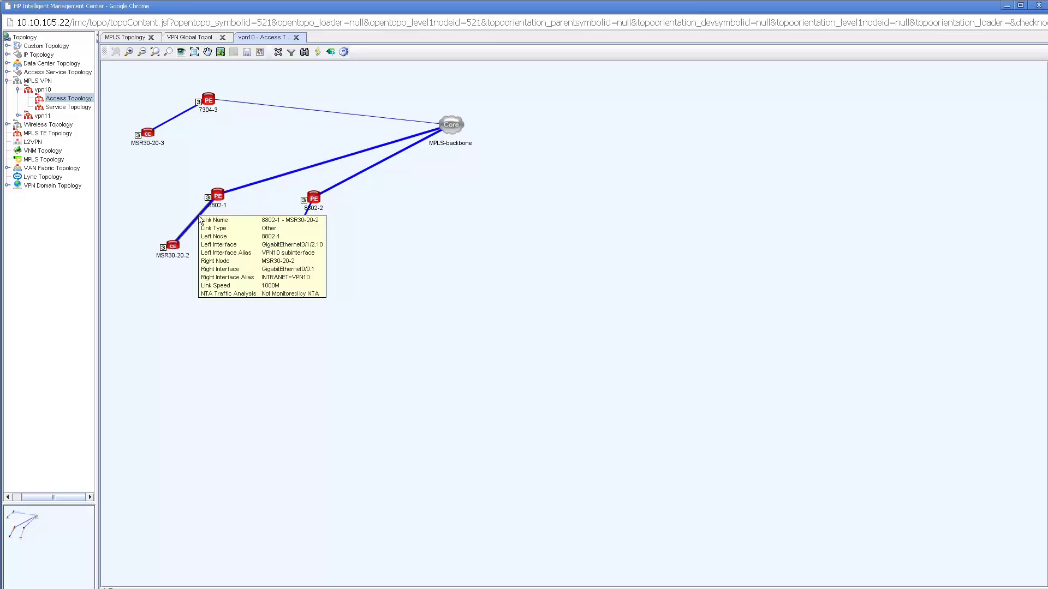
- View vpn10's three-device service topology, then return to the MPLS Device Management window
left_click(70, 108)
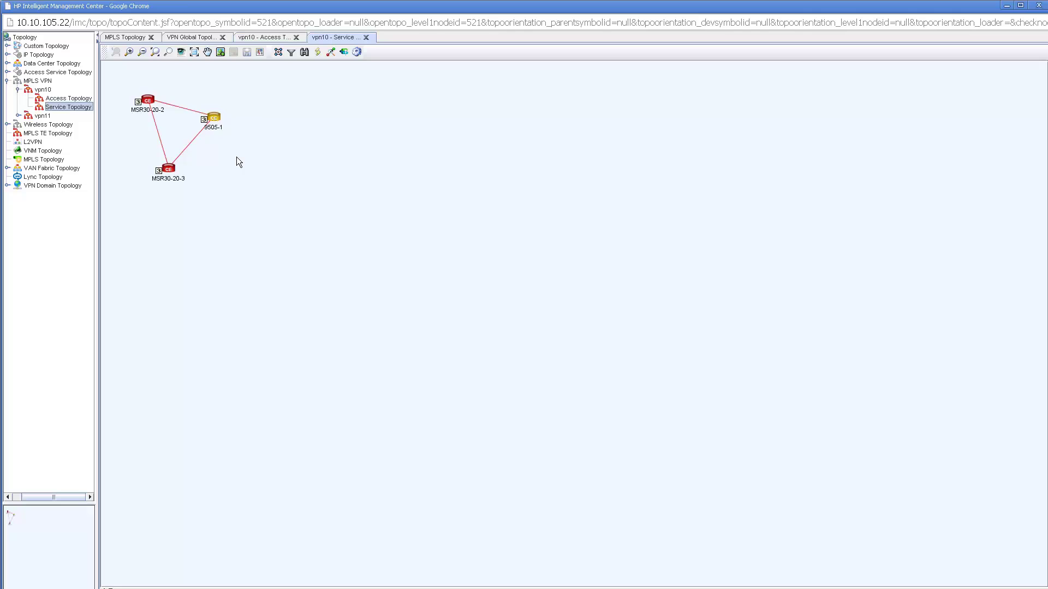
key("alt+Tab")
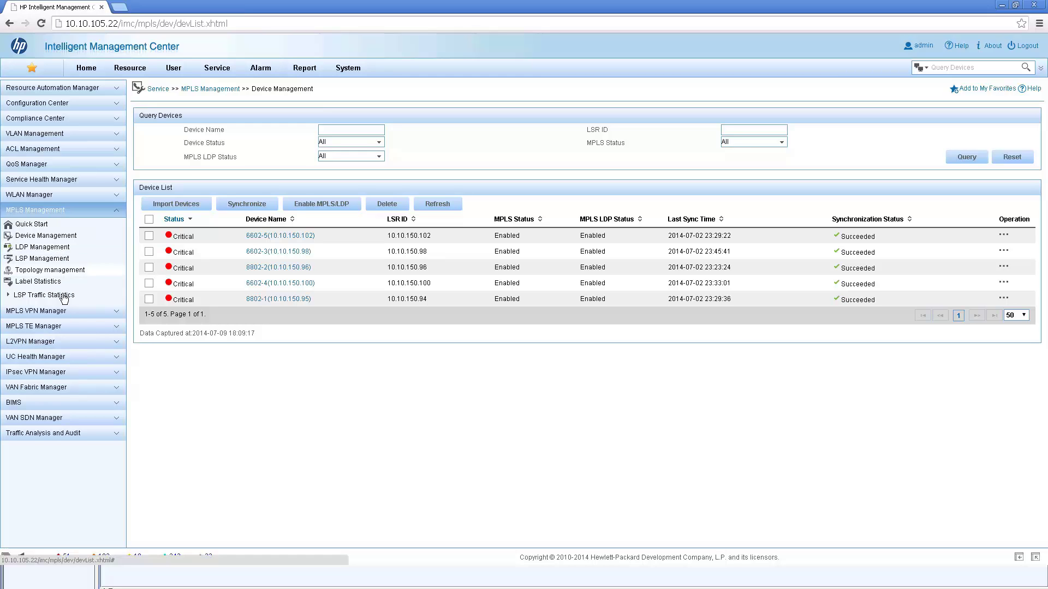
- Go to MPLS VPN Manager > VPN Resources > VPN Management to list vpn10 and vpn11
left_click(119, 315)
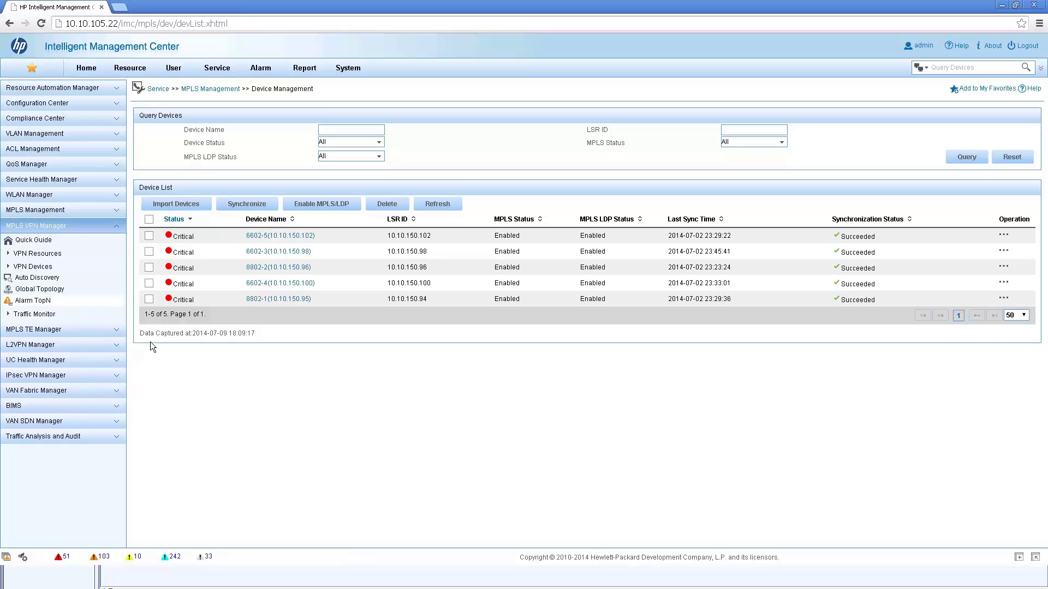
left_click(8, 254)
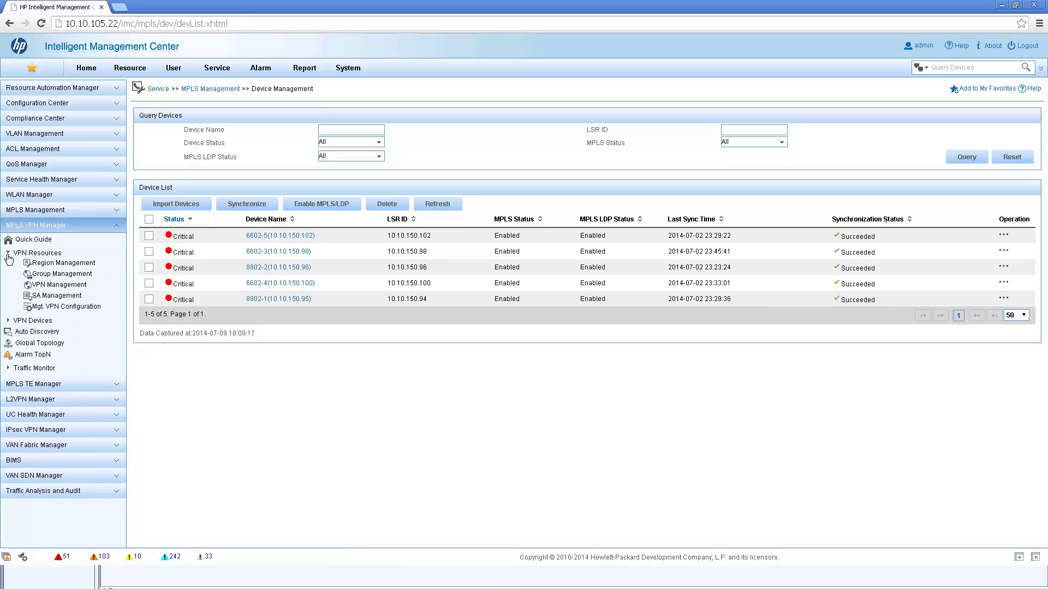
left_click(43, 286)
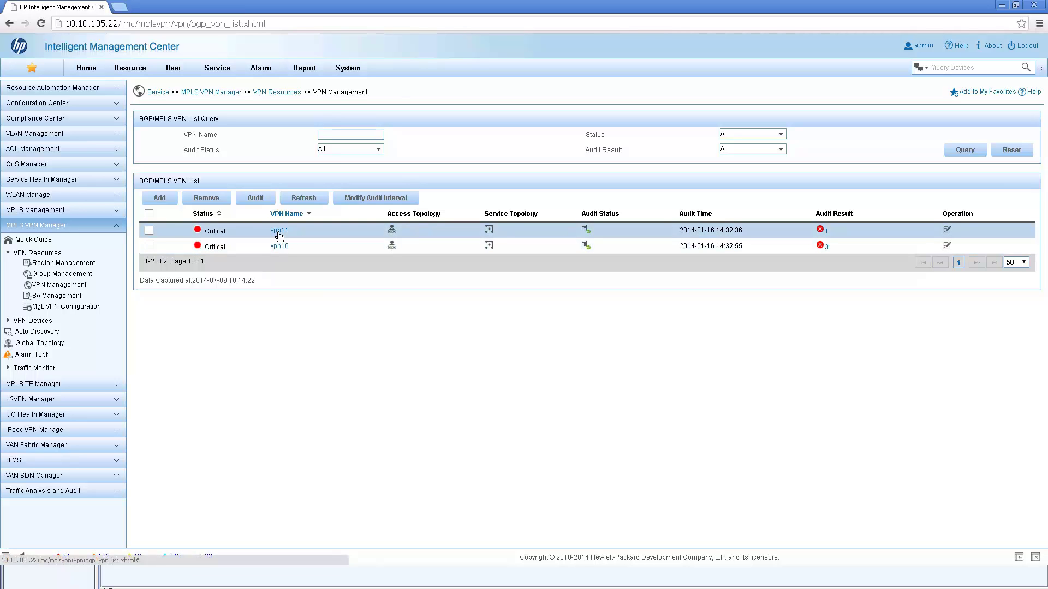
- Open vpn11's details, view its SC(8888:111,8888:111) entry, and return to the vpn11 page
left_click(279, 234)
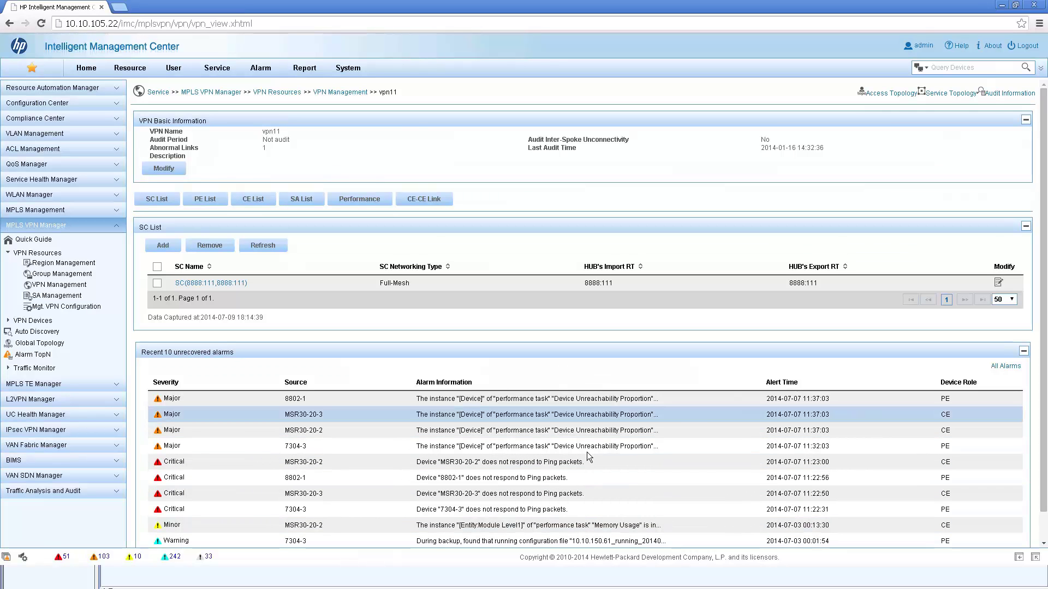
scroll(600, 453, "down", 1)
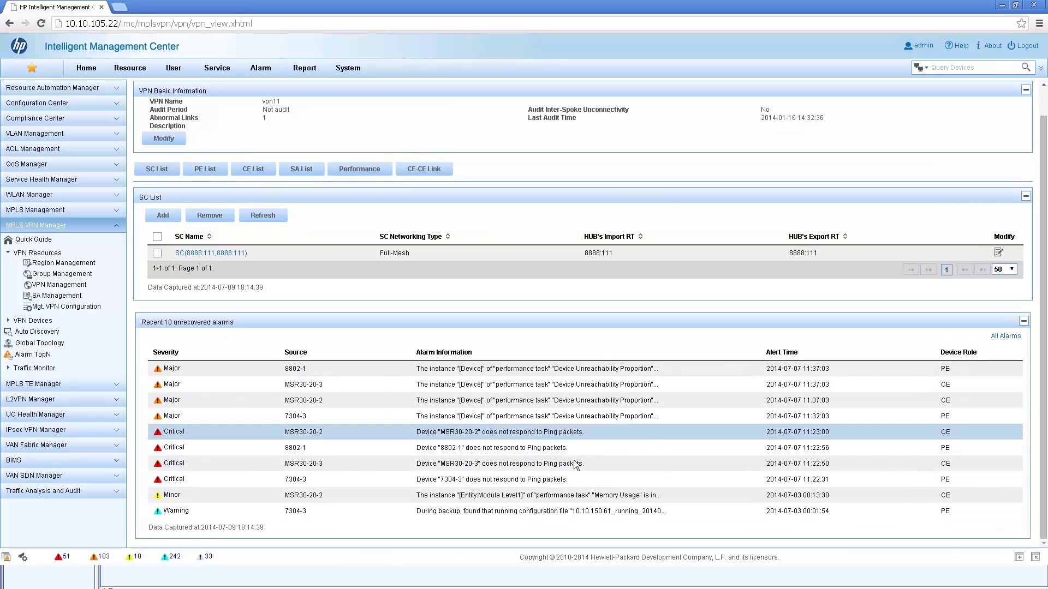
scroll(580, 462, "up", 1)
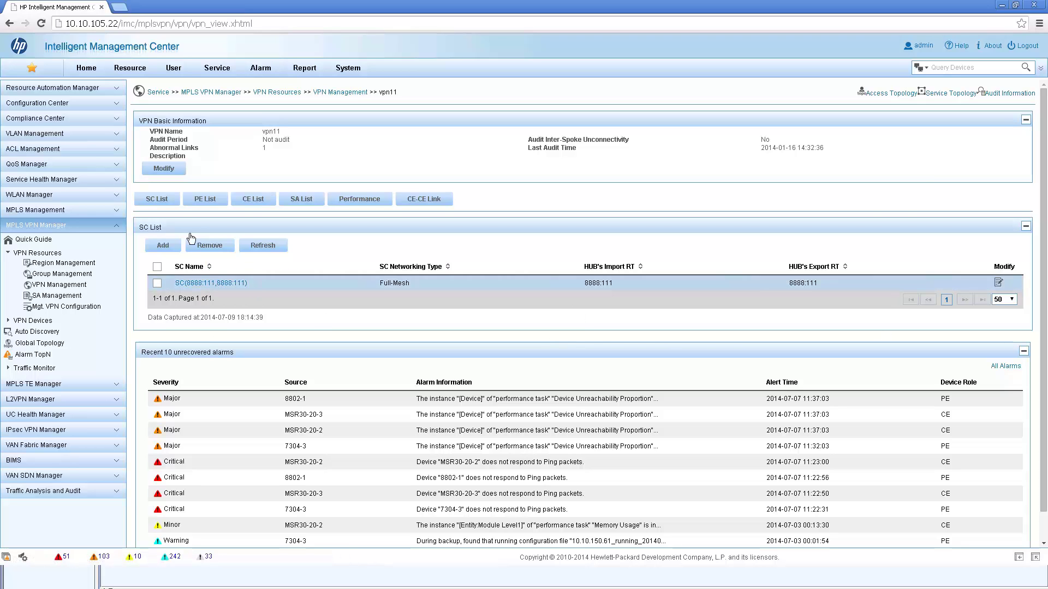
left_click(198, 284)
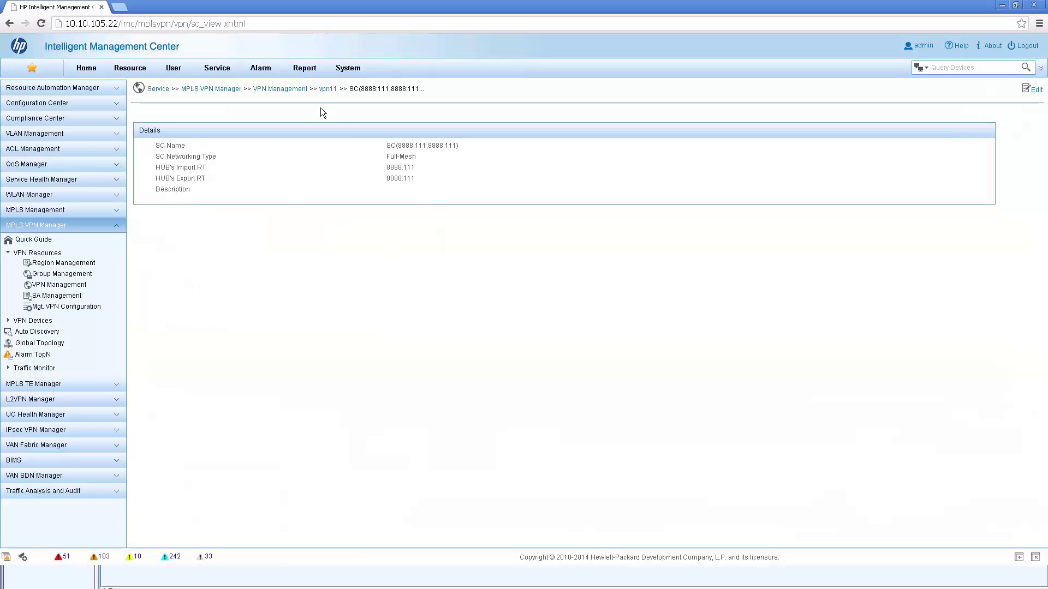
left_click(327, 89)
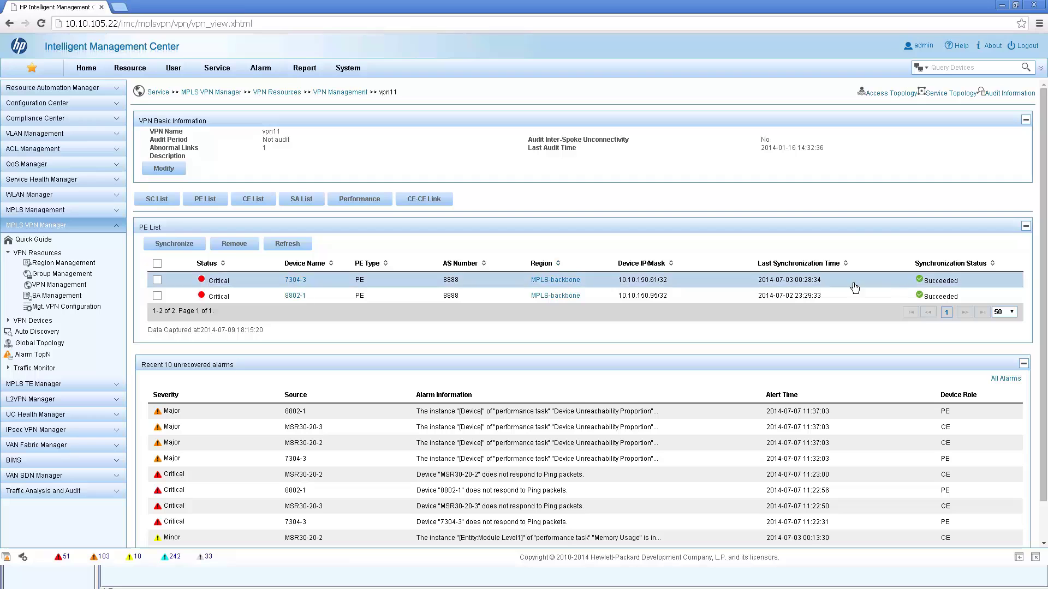
- Show vpn11's CE list, then its SA list pairing 8802-1–MSR30-20-2 and 7304-3–MSR30-20-3
left_click(253, 201)
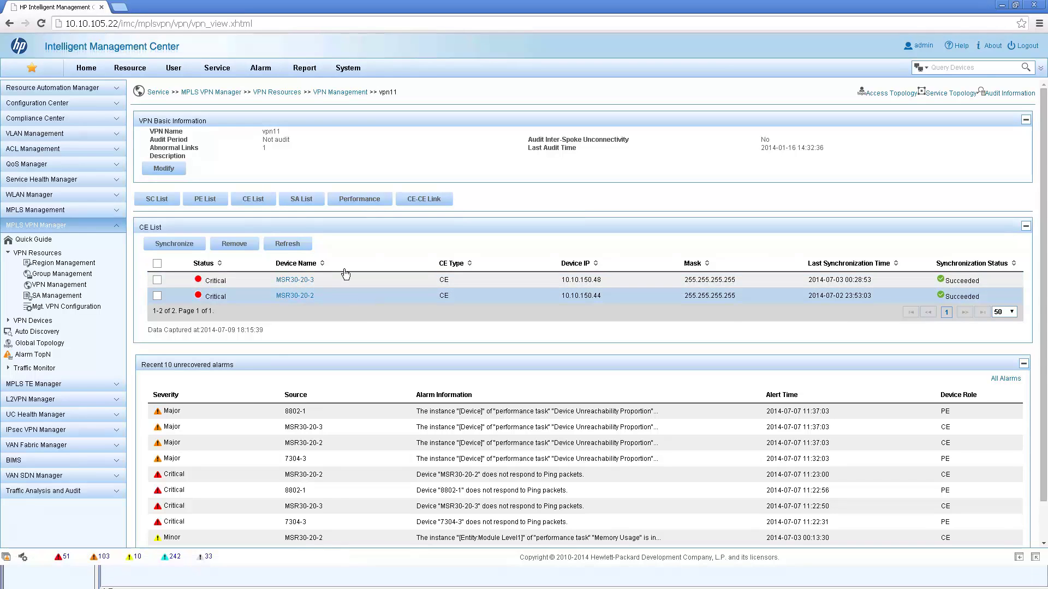
left_click(304, 202)
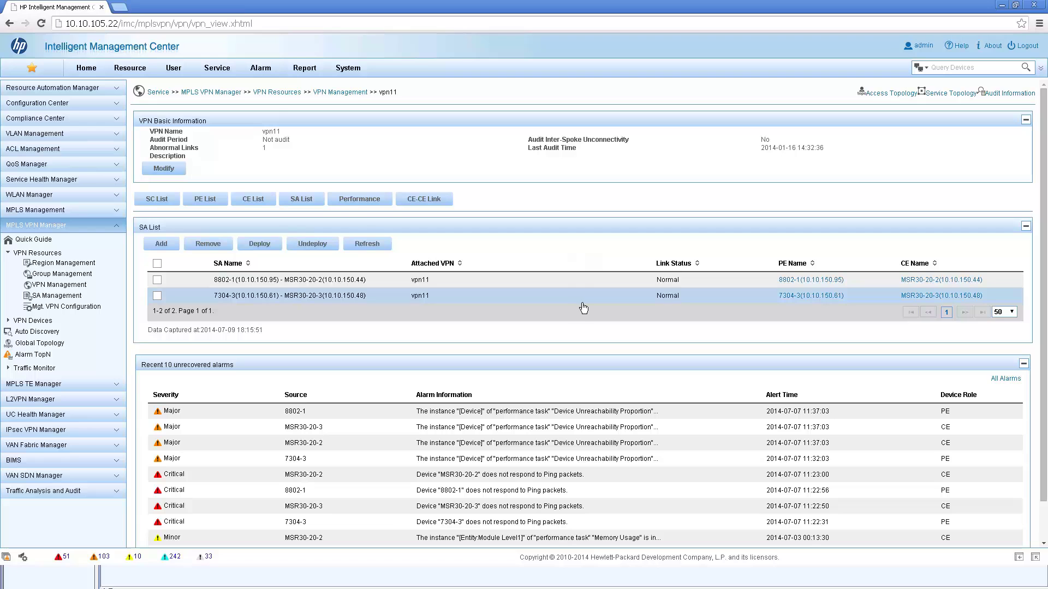
- Display vpn11's Incoming and Outgoing Traffic charts, all reporting no data (0.000)
left_click(351, 201)
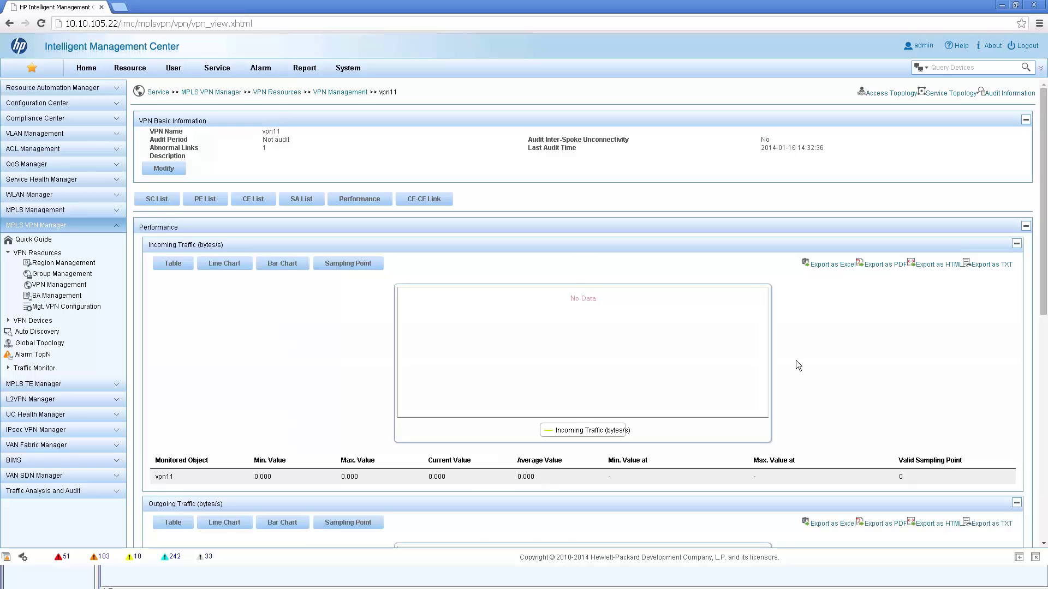
scroll(796, 360, "down", 1)
scroll(795, 360, "down", 7)
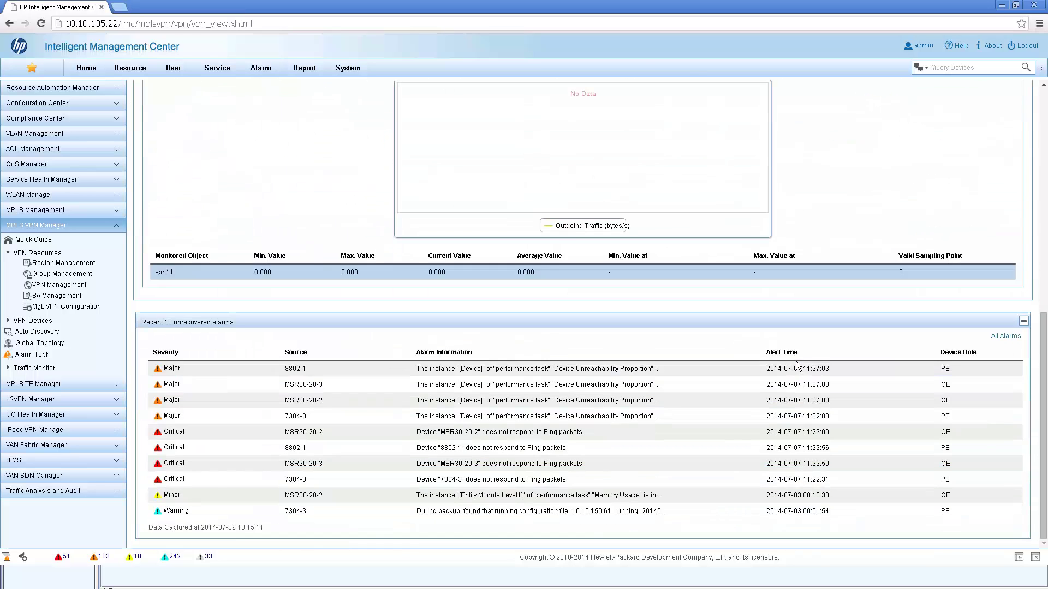
scroll(803, 349, "up", 3)
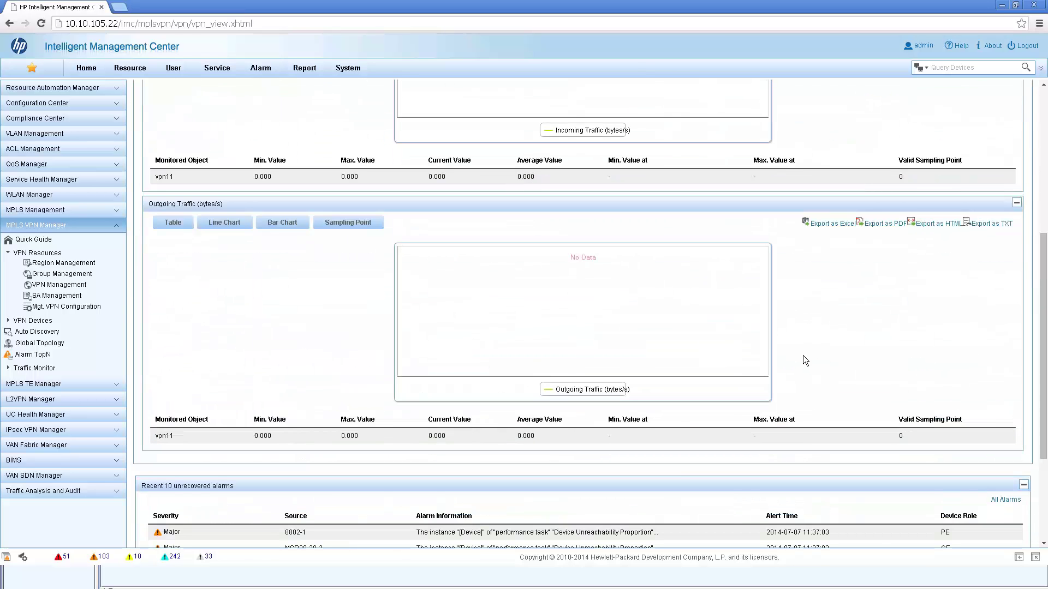
scroll(803, 356, "up", 6)
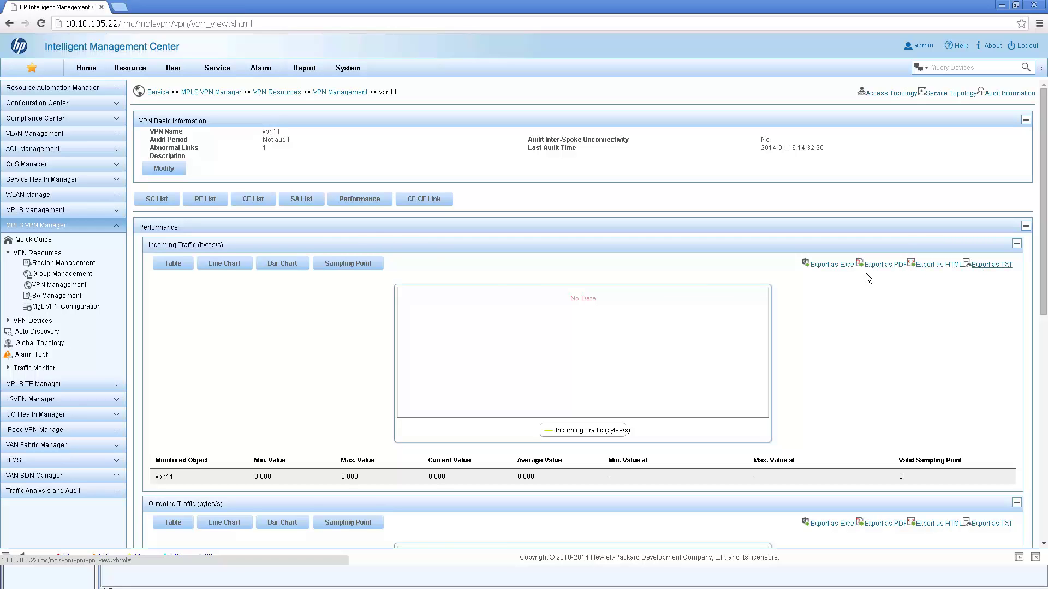
- Show vpn11's MSR30-20-2 to MSR30-20-3 CE-CE link, then return to the local Outlook window
left_click(426, 201)
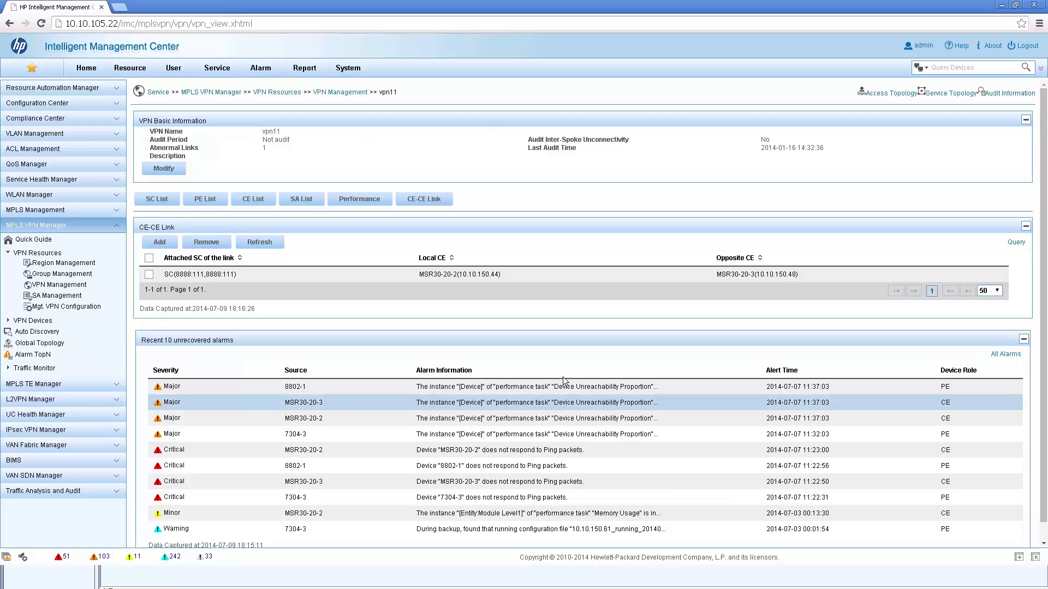
scroll(562, 377, "down", 1)
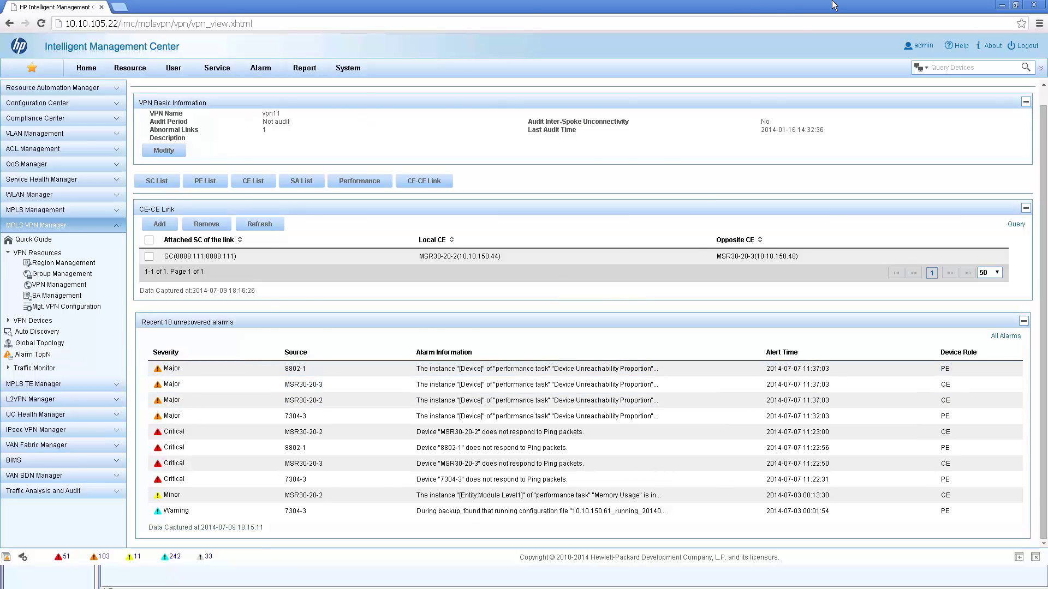
left_click(712, 7)
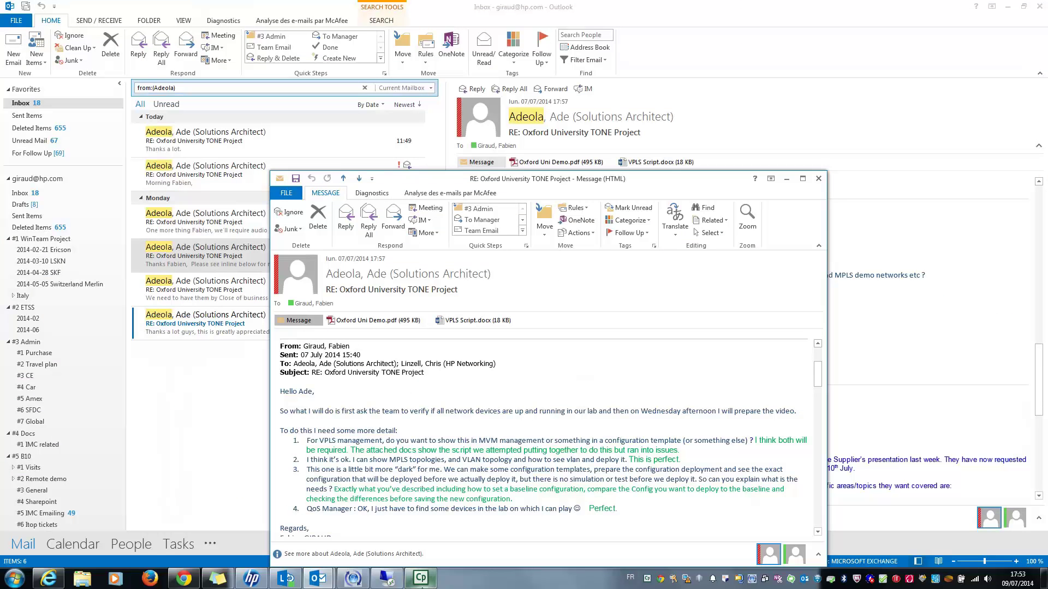